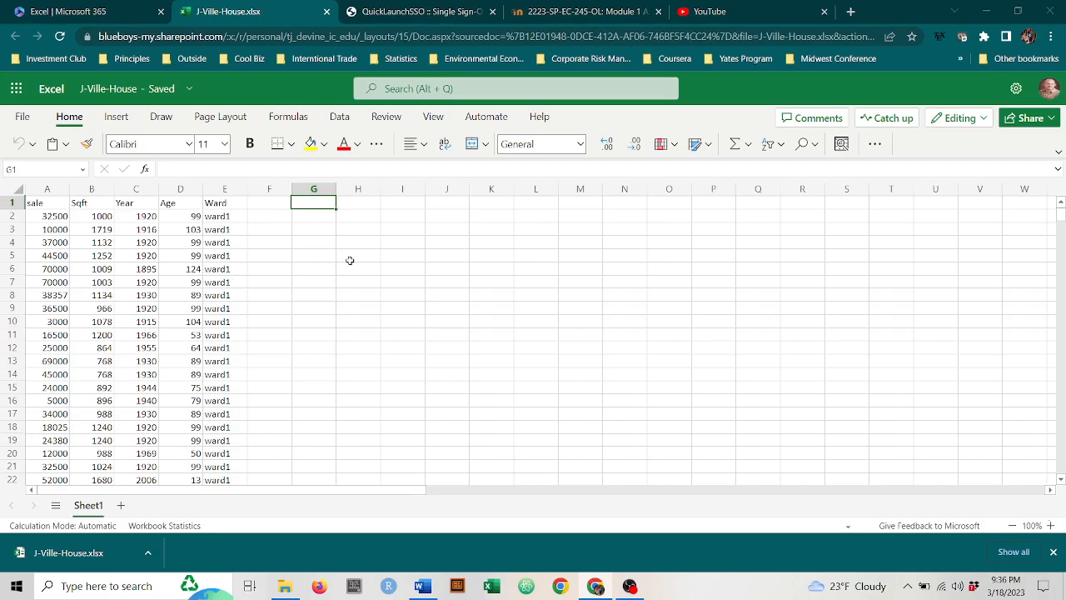
# - Switch to the Module 1 Assignment document in Word, read question 4 on J-Ville House, and return to the J-Ville-House workbook
pyautogui.press('super+Tab')
pyautogui.click(376, 292)
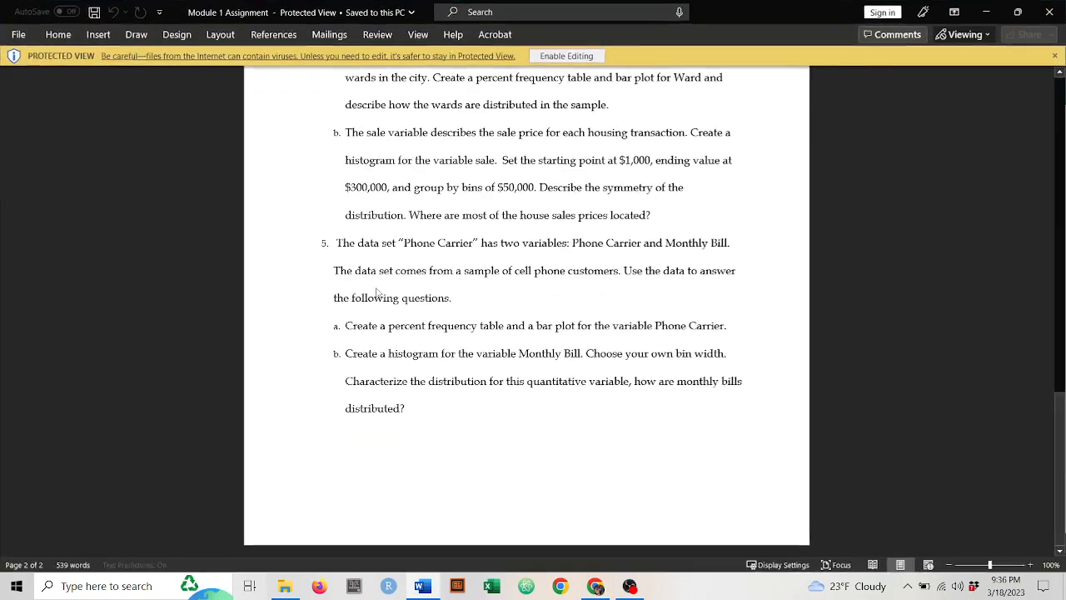
pyautogui.scroll(3, 415, 209)
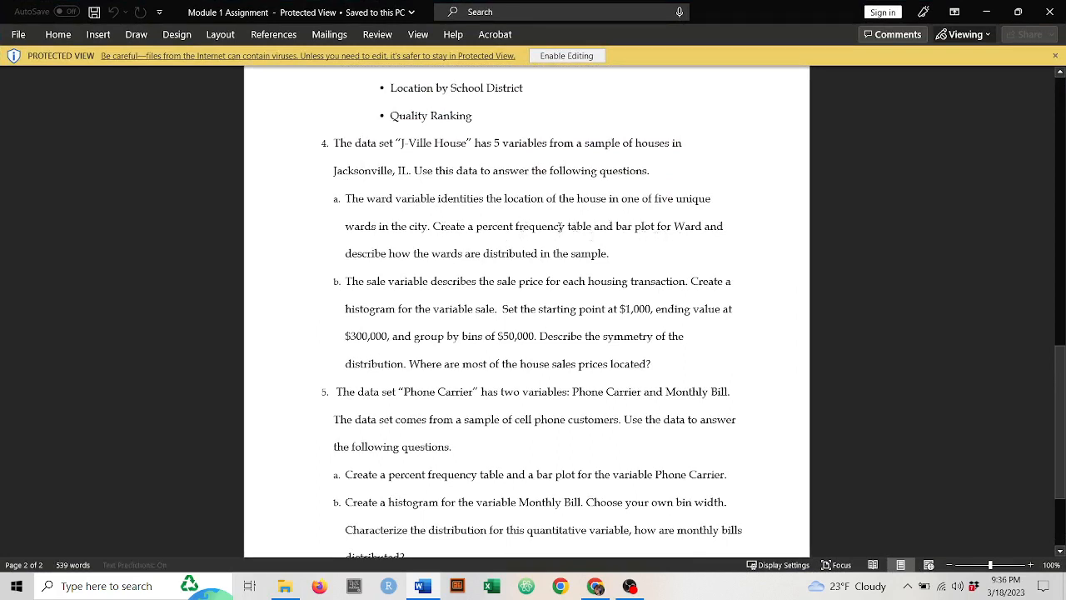
pyautogui.click(249, 586)
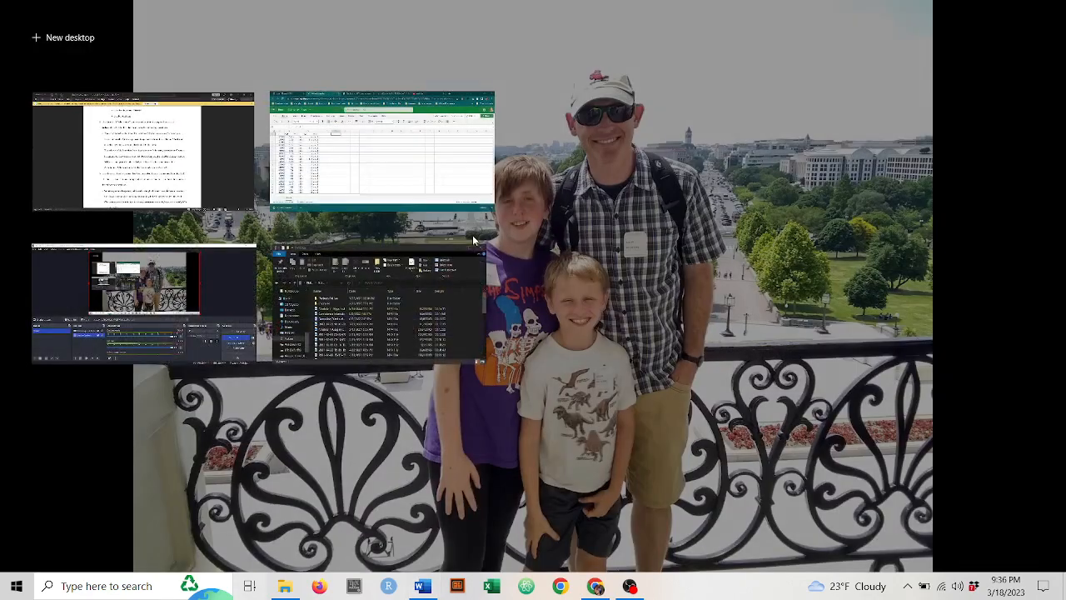
pyautogui.click(372, 155)
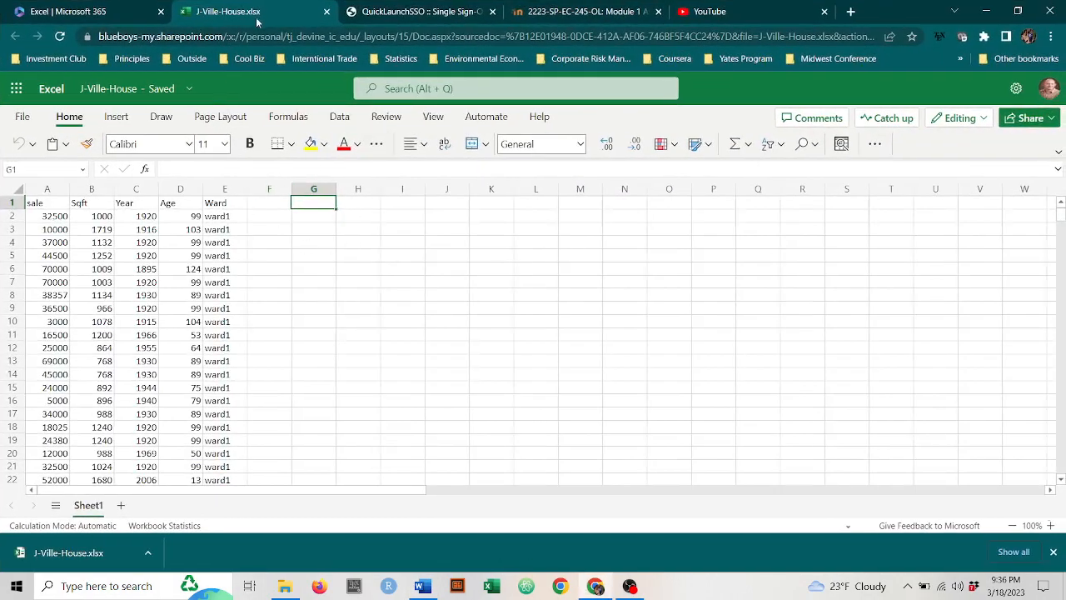
# - Select the entire housing data range A1:E440 on Sheet1, including the header row
pyautogui.click(285, 230)
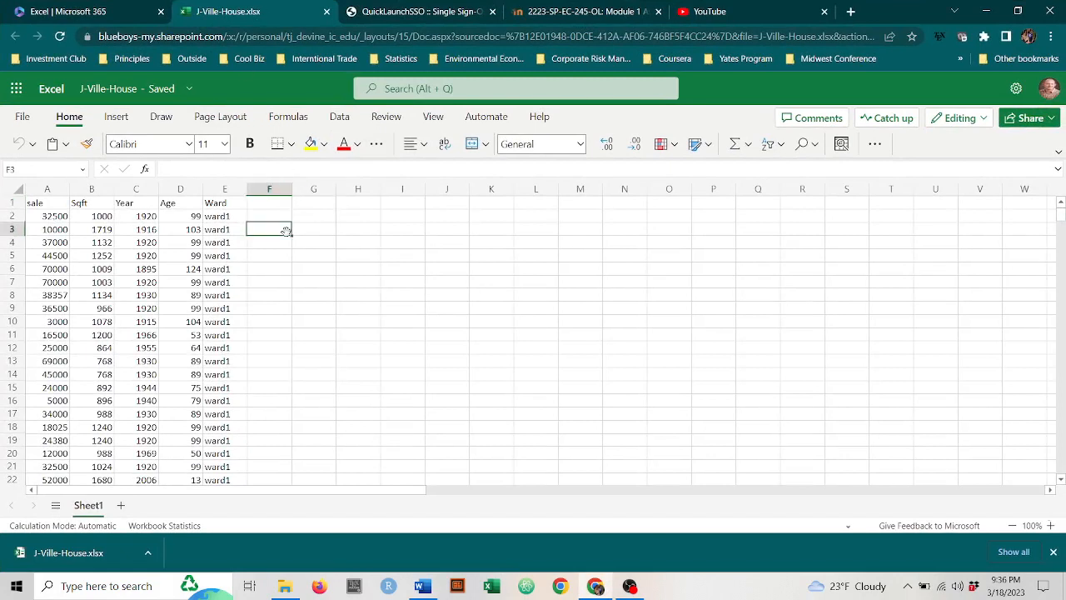
pyautogui.press('Up')
pyautogui.press('Up')
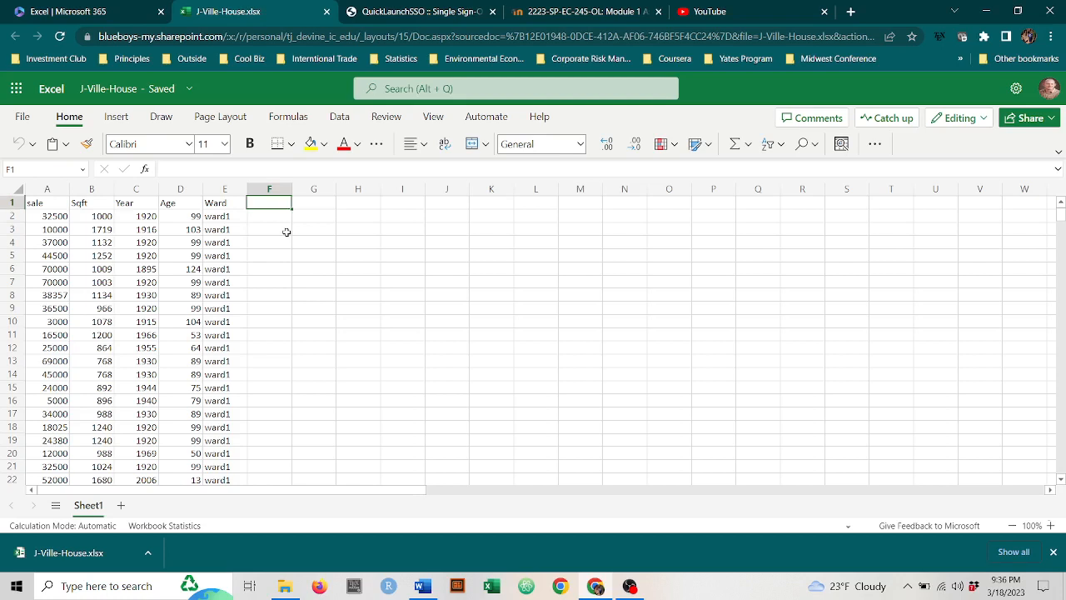
pyautogui.press('Left')
pyautogui.press('Home')
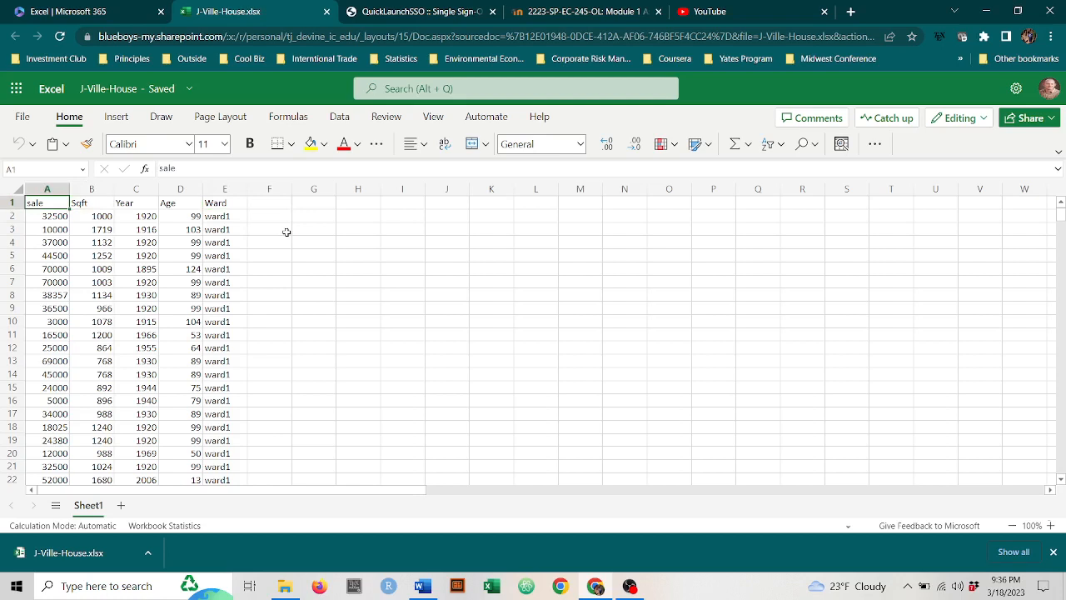
pyautogui.hotkey('shift', 'Right')
pyautogui.hotkey('shift', 'Right')
pyautogui.hotkey('shift', 'Right')
pyautogui.hotkey('shift', 'Right')
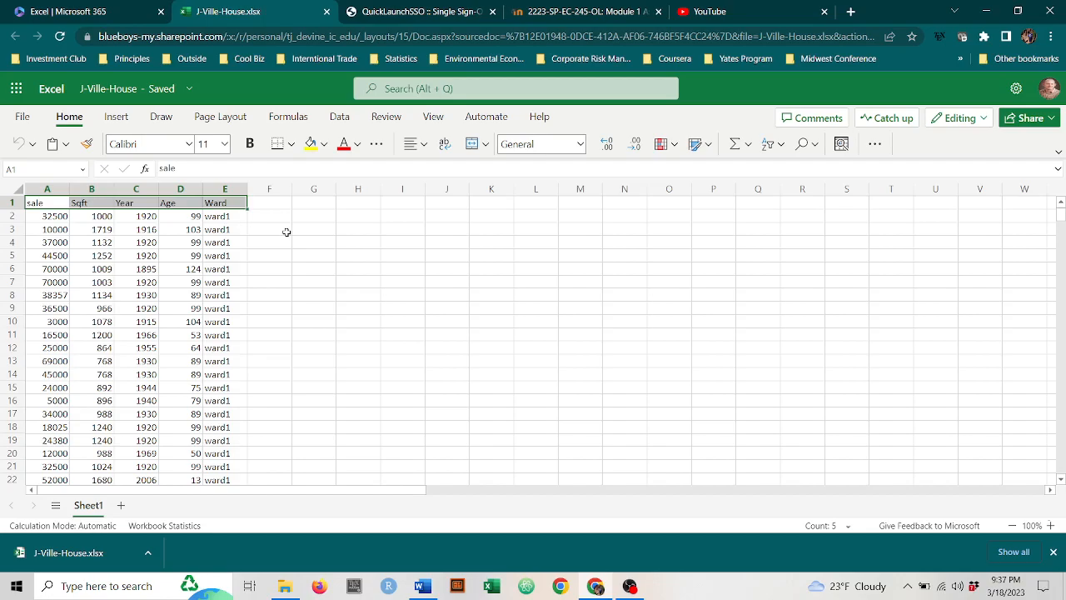
pyautogui.hotkey('ctrl', 'shift', 'Down')
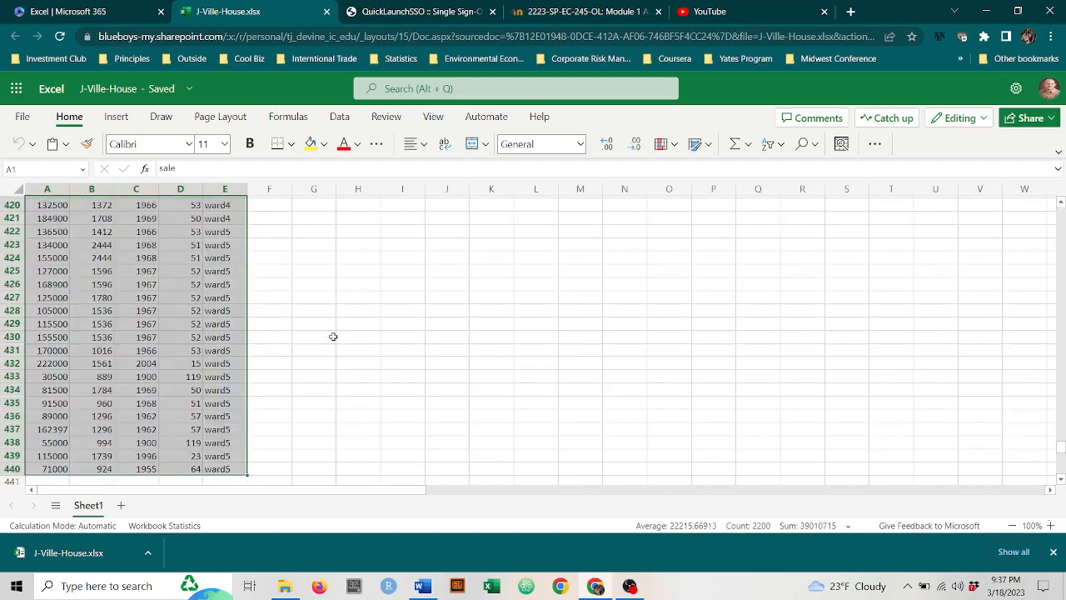
pyautogui.scroll(20, 365, 316)
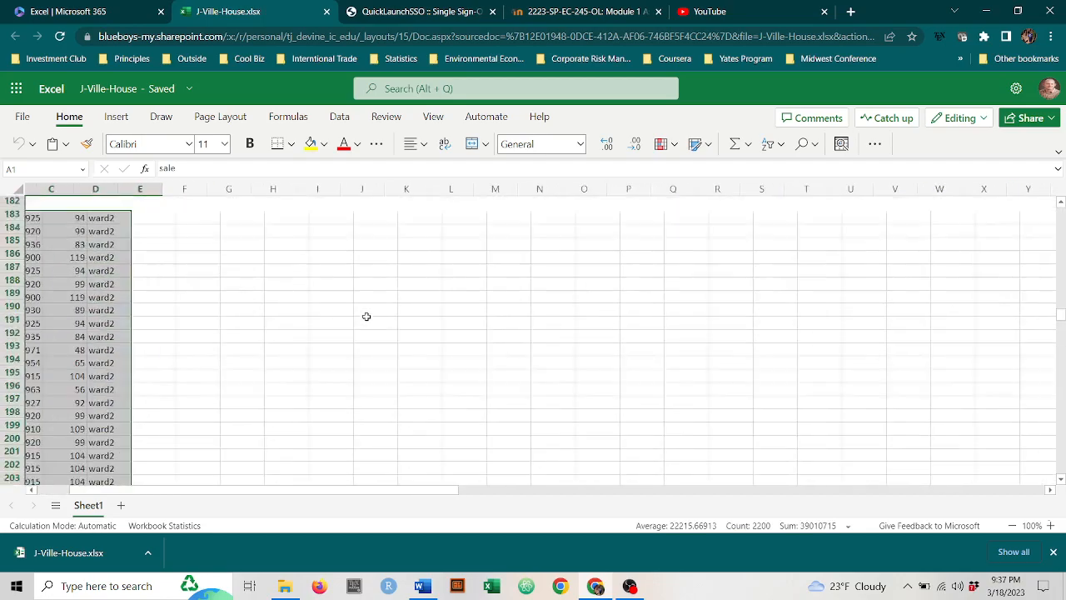
pyautogui.scroll(20, 365, 317)
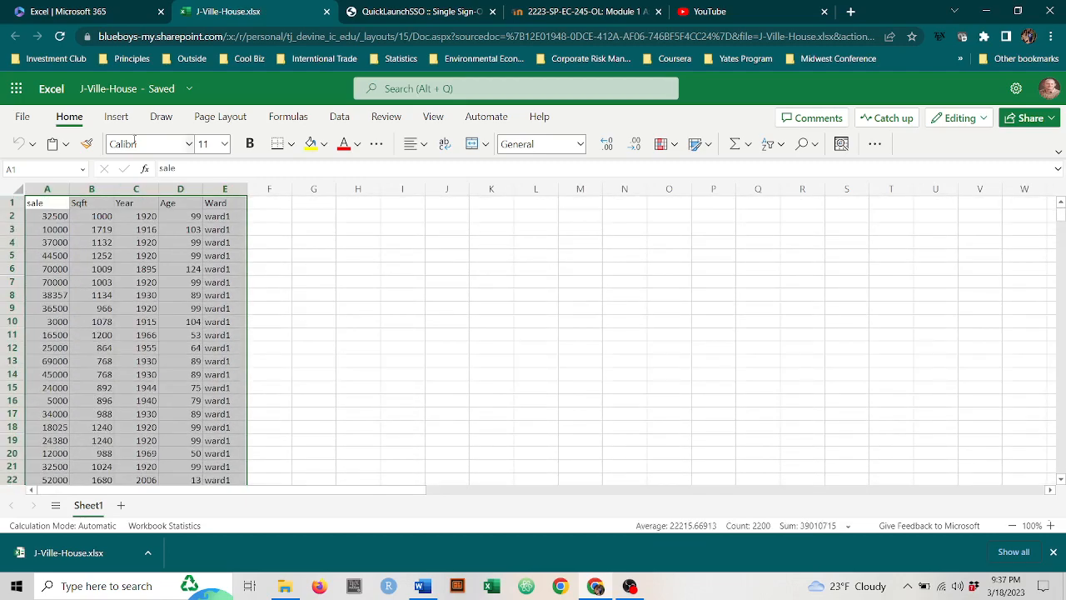
# - Create a blank PivotTable from the selected range Sheet1!A1:E440 on a new sheet
pyautogui.click(117, 117)
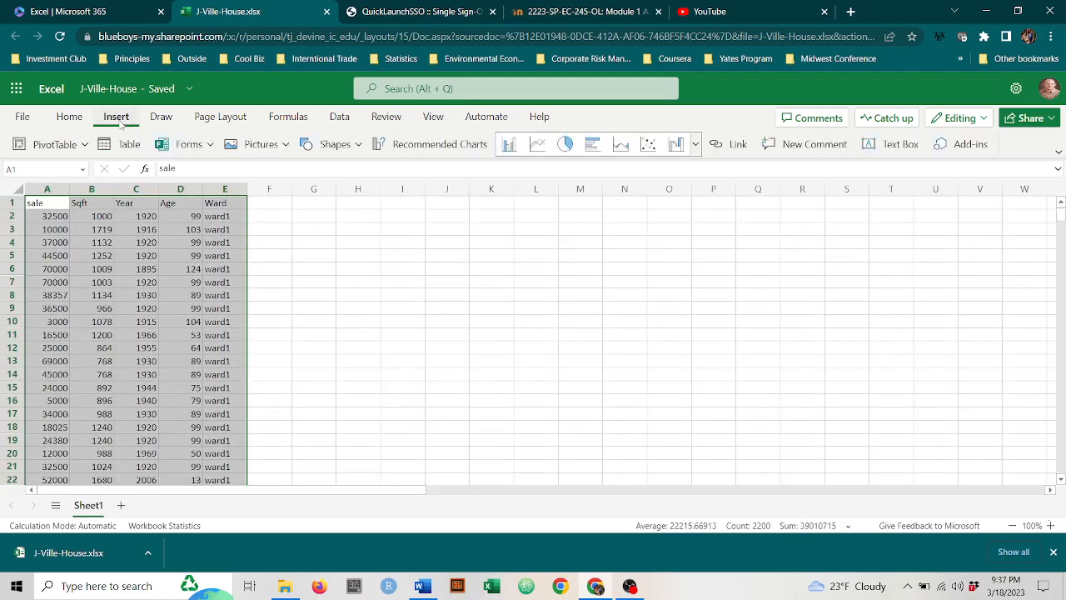
pyautogui.click(83, 146)
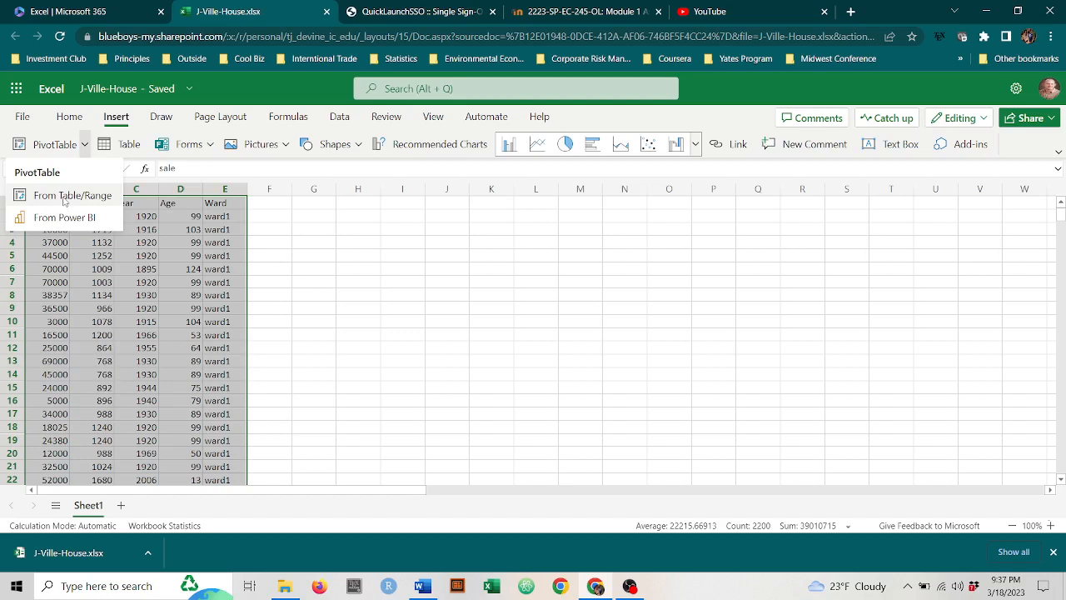
pyautogui.click(64, 198)
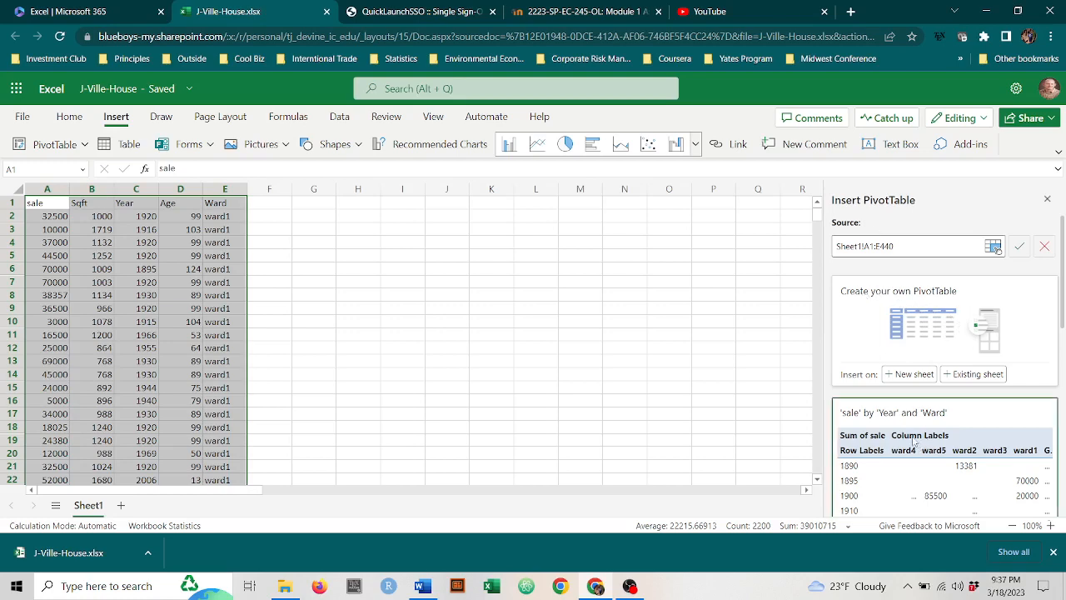
pyautogui.scroll(-1, 913, 441)
pyautogui.scroll(1, 912, 442)
pyautogui.click(914, 374)
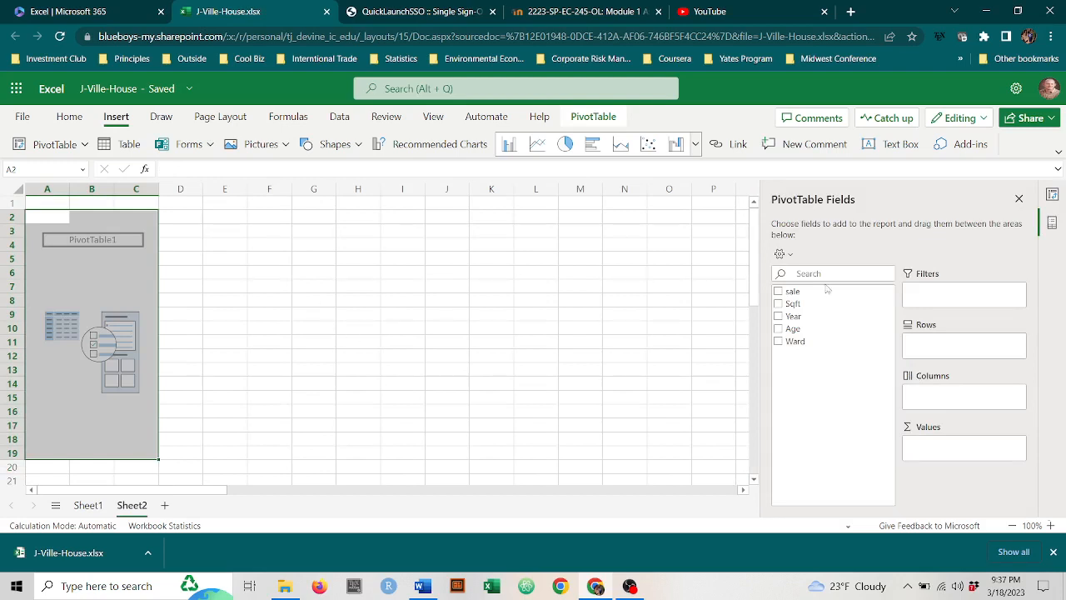
# - Add the Ward field to both the Rows and the Values of the PivotTable to count houses per ward
pyautogui.click(779, 341)
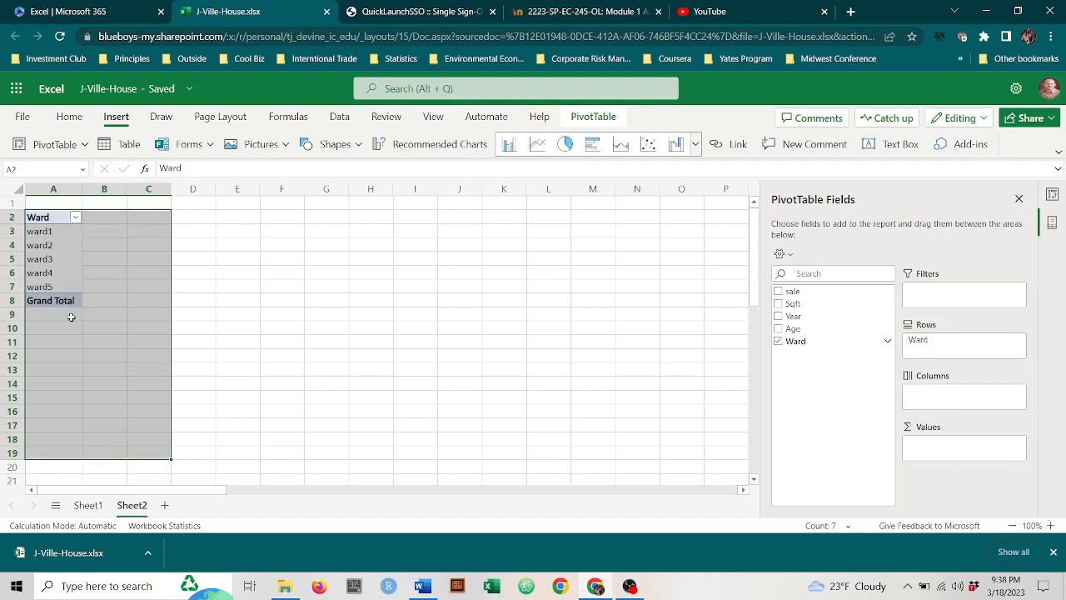
pyautogui.click(780, 341)
pyautogui.moveTo(795, 342); pyautogui.dragTo(942, 350)
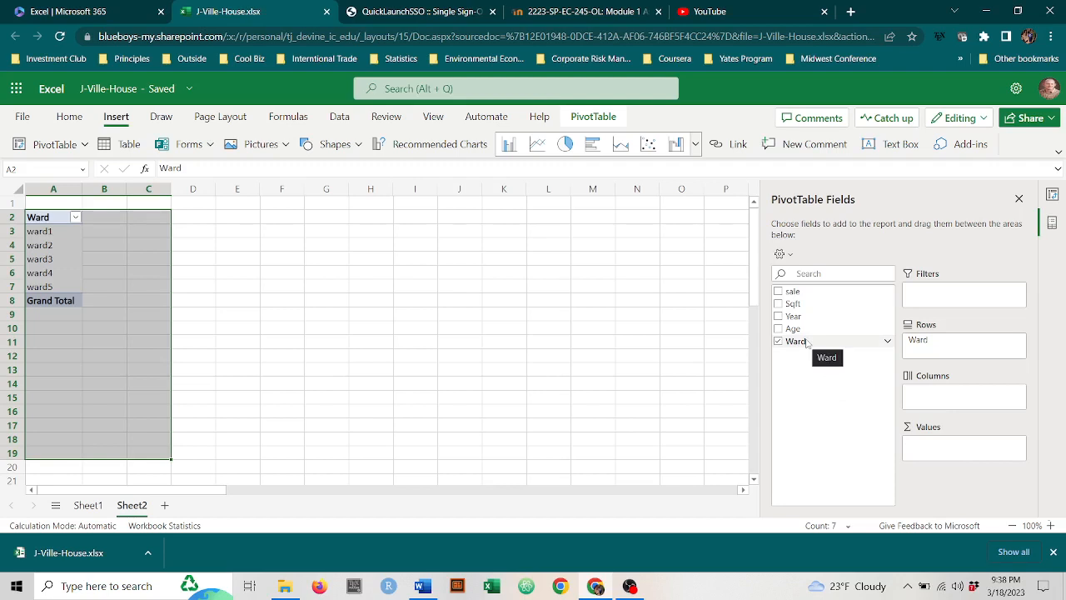
pyautogui.moveTo(806, 342); pyautogui.dragTo(945, 452)
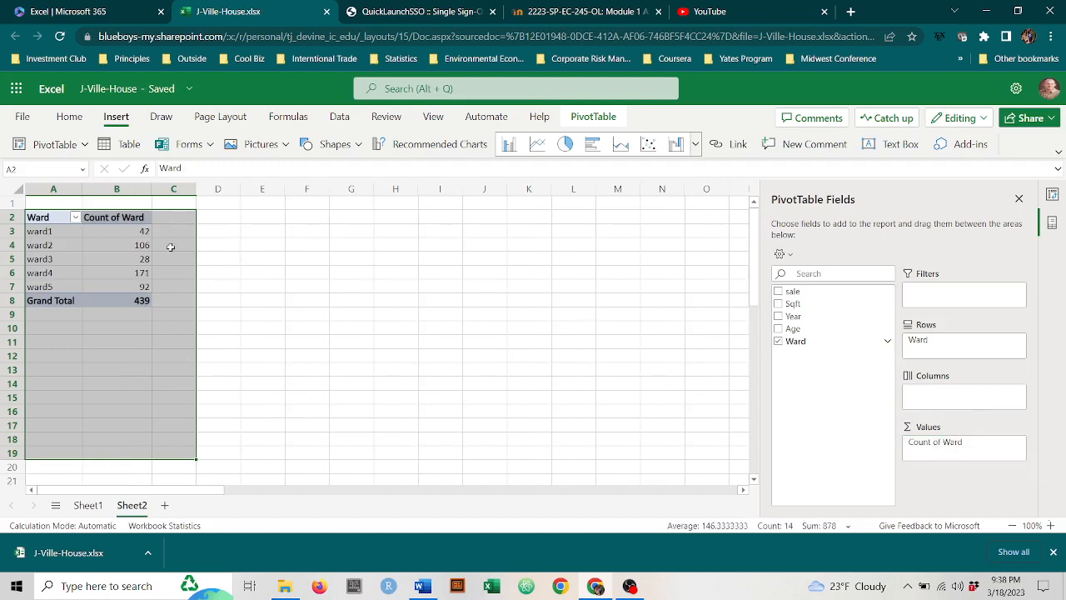
pyautogui.click(278, 284)
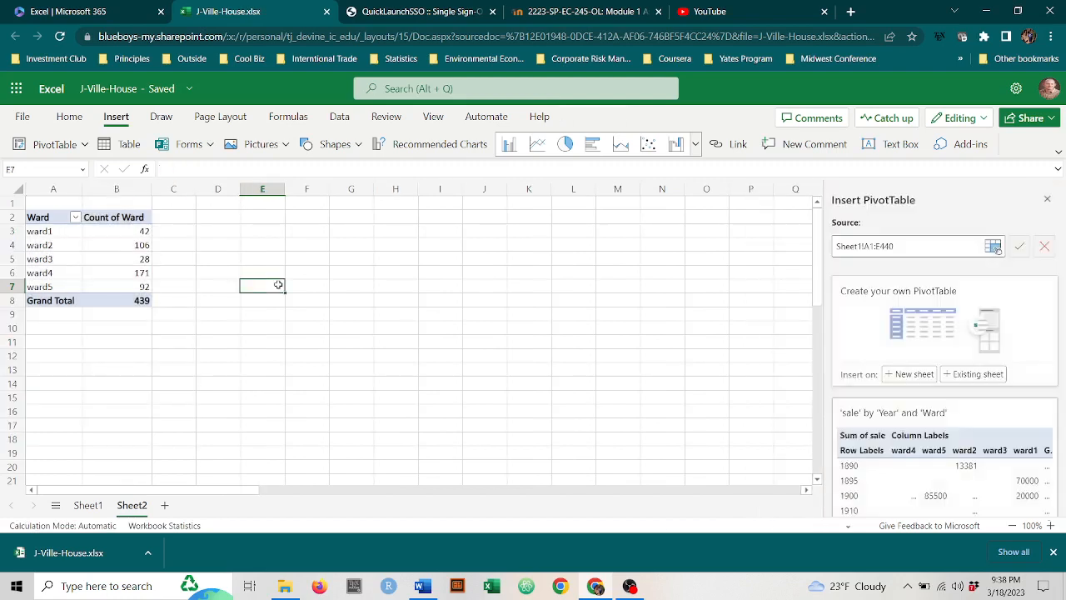
pyautogui.click(361, 257)
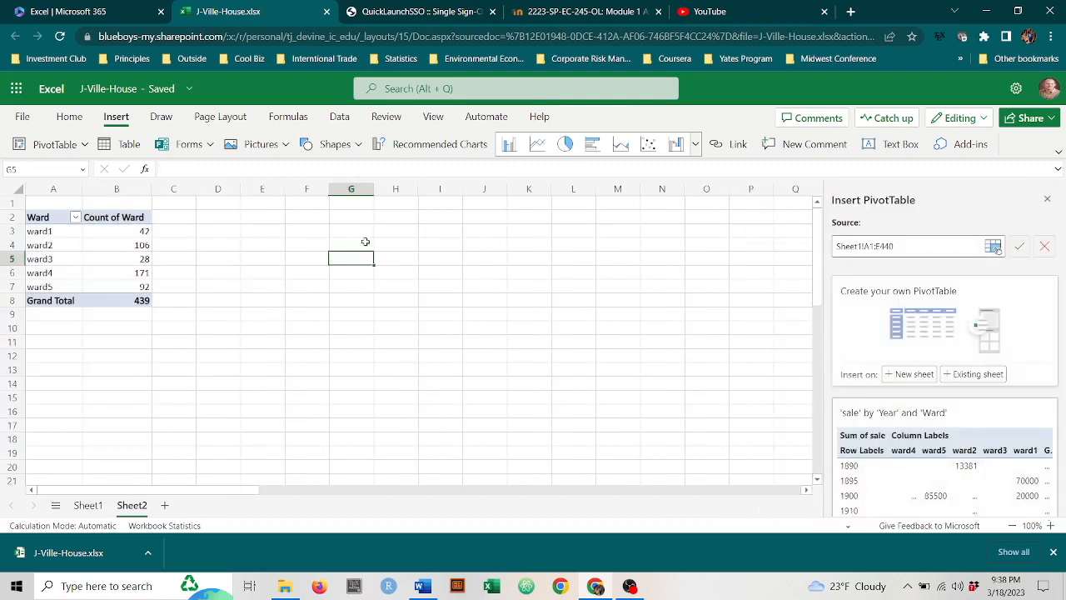
pyautogui.click(557, 301)
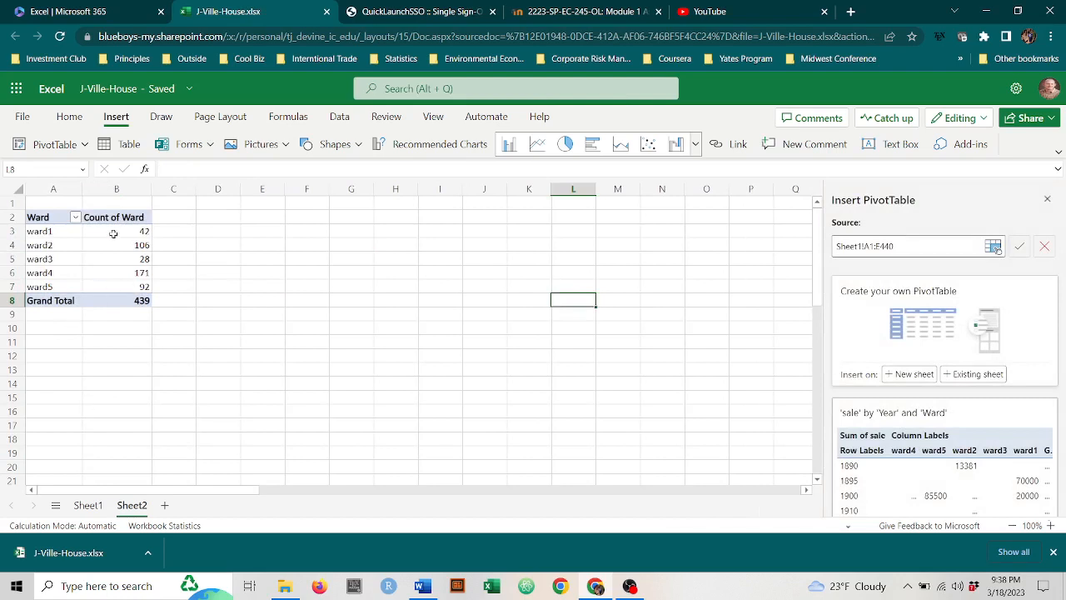
pyautogui.click(271, 218)
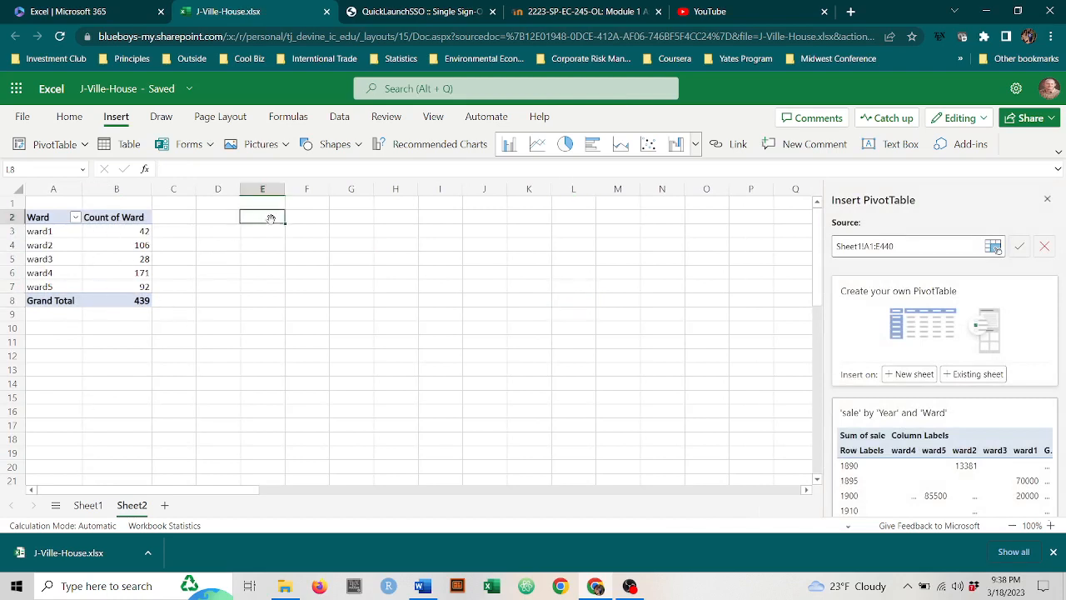
# - Change the value field settings of Count of Ward so its values show as % of Grand Total
pyautogui.click(139, 259)
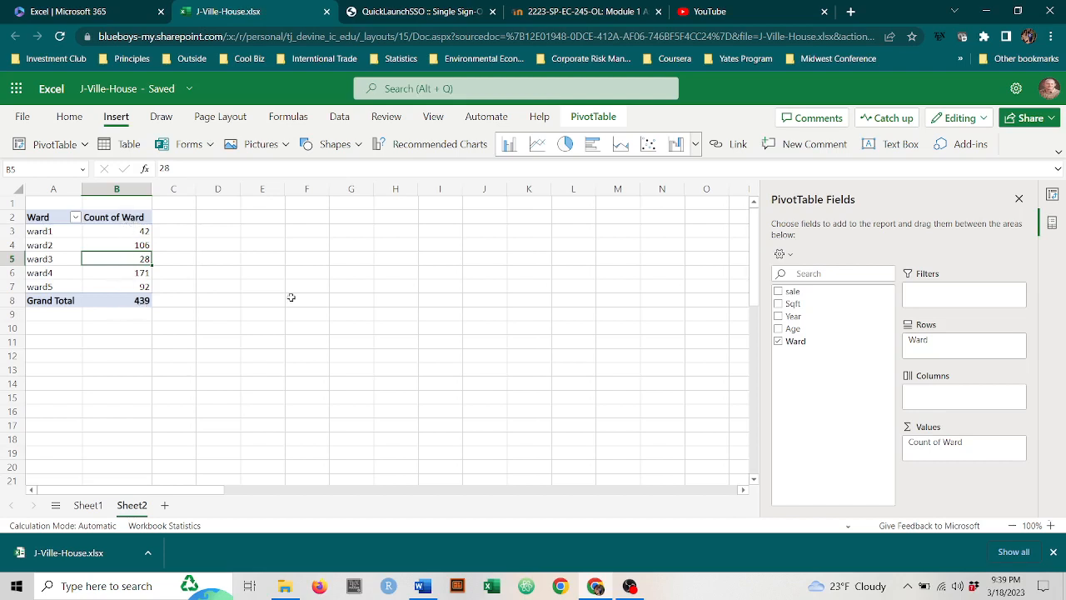
pyautogui.click(1017, 445)
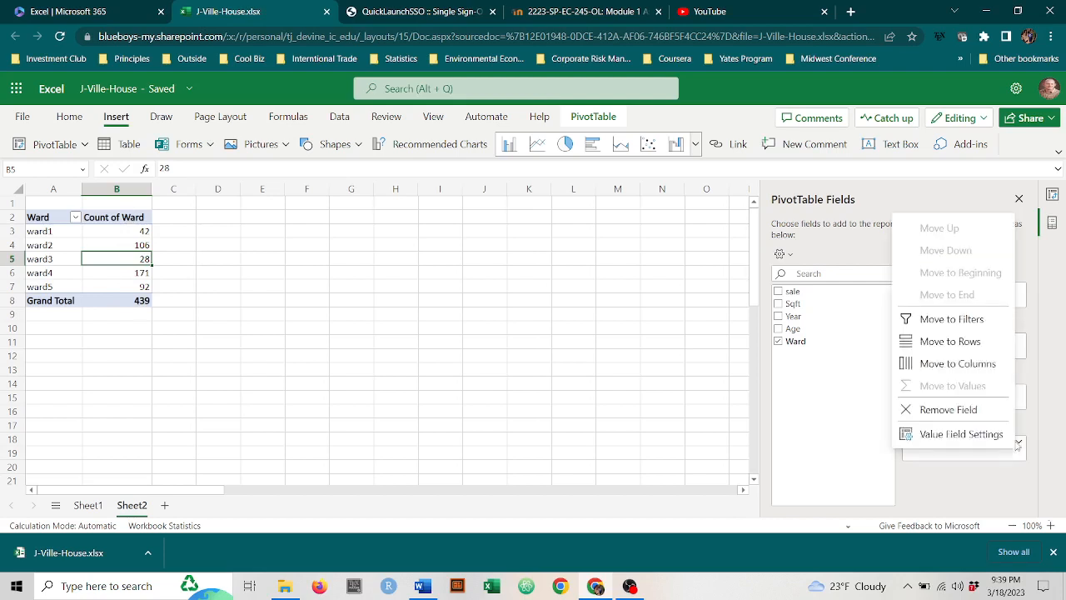
pyautogui.click(820, 424)
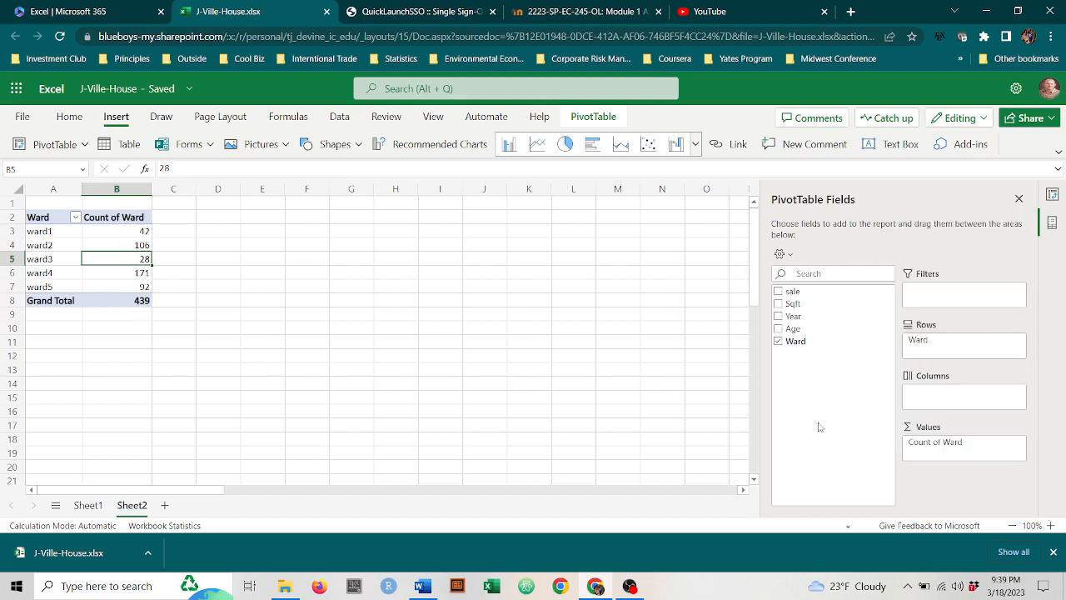
pyautogui.click(1019, 444)
pyautogui.click(986, 434)
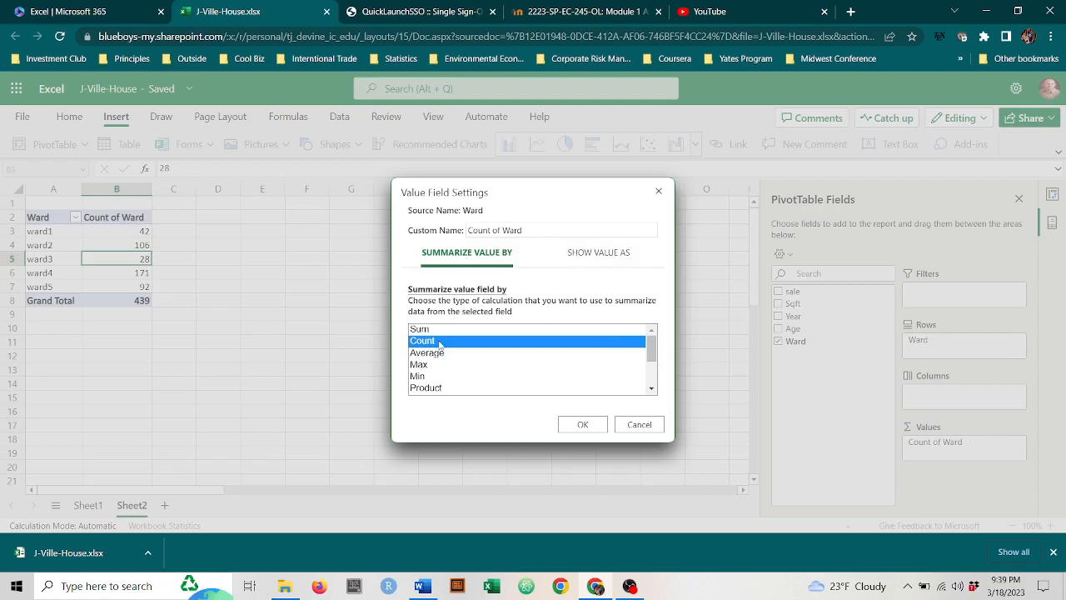
pyautogui.click(581, 254)
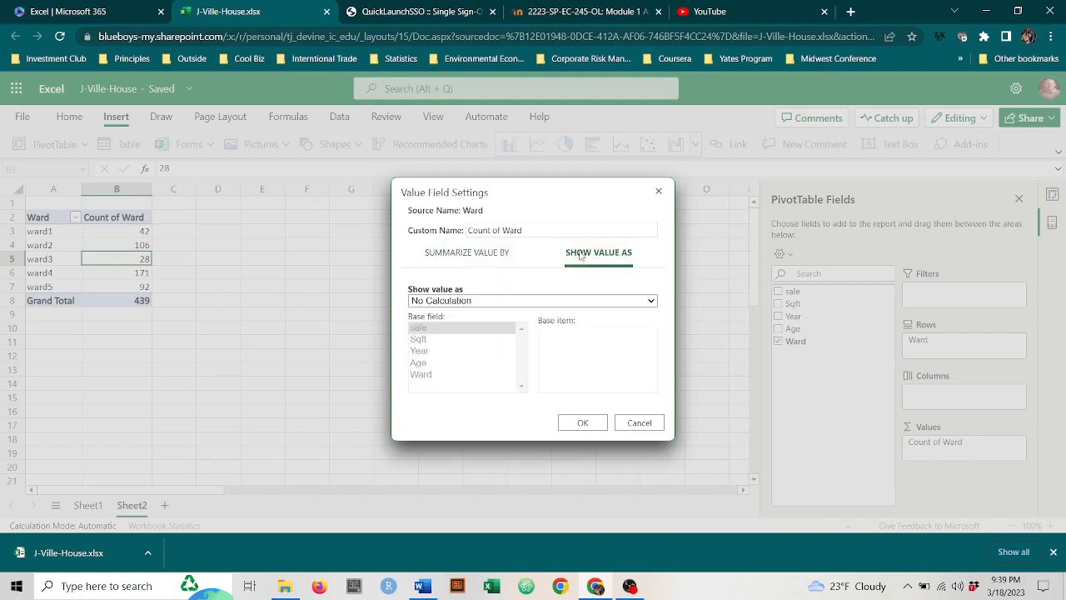
pyautogui.click(651, 300)
pyautogui.click(608, 325)
pyautogui.click(580, 423)
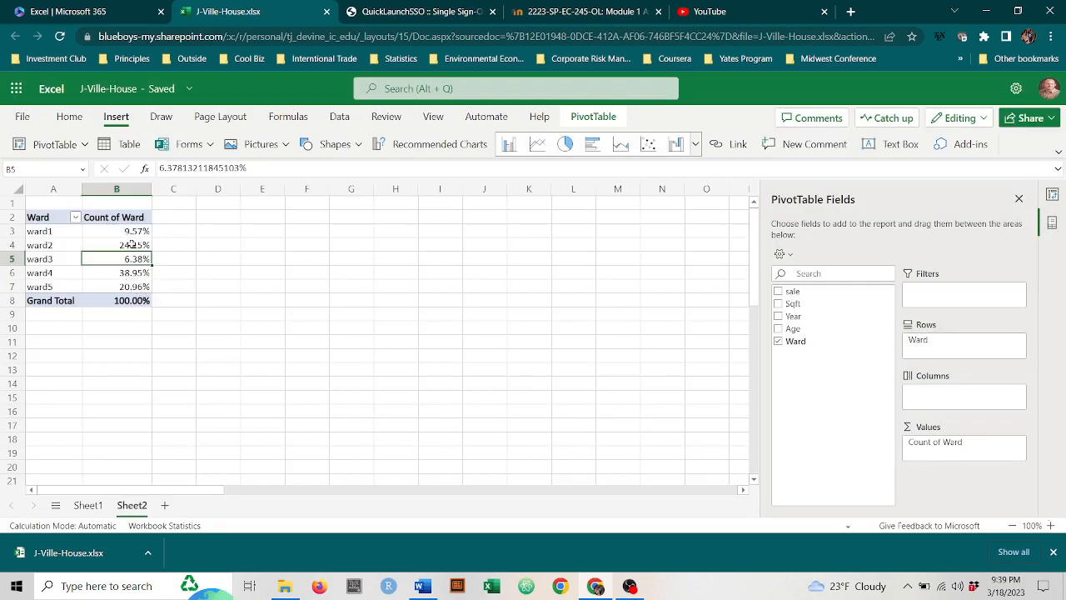
# - Set the Count of Ward values back to No Calculation directly from a value cell in the PivotTable
pyautogui.click(183, 247)
pyautogui.click(122, 233)
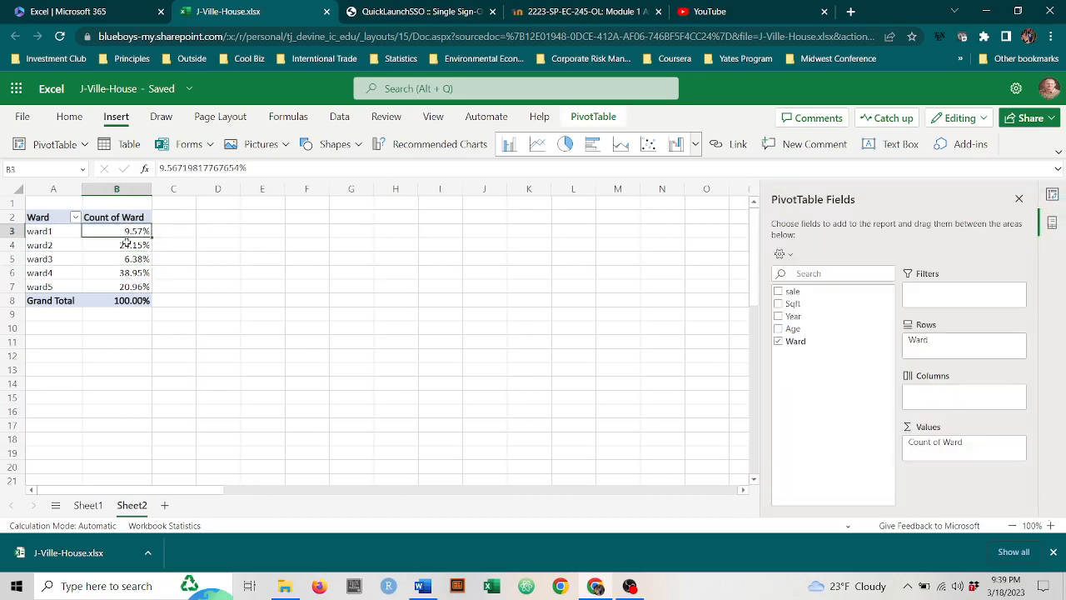
pyautogui.click(125, 244)
pyautogui.rightClick(126, 244)
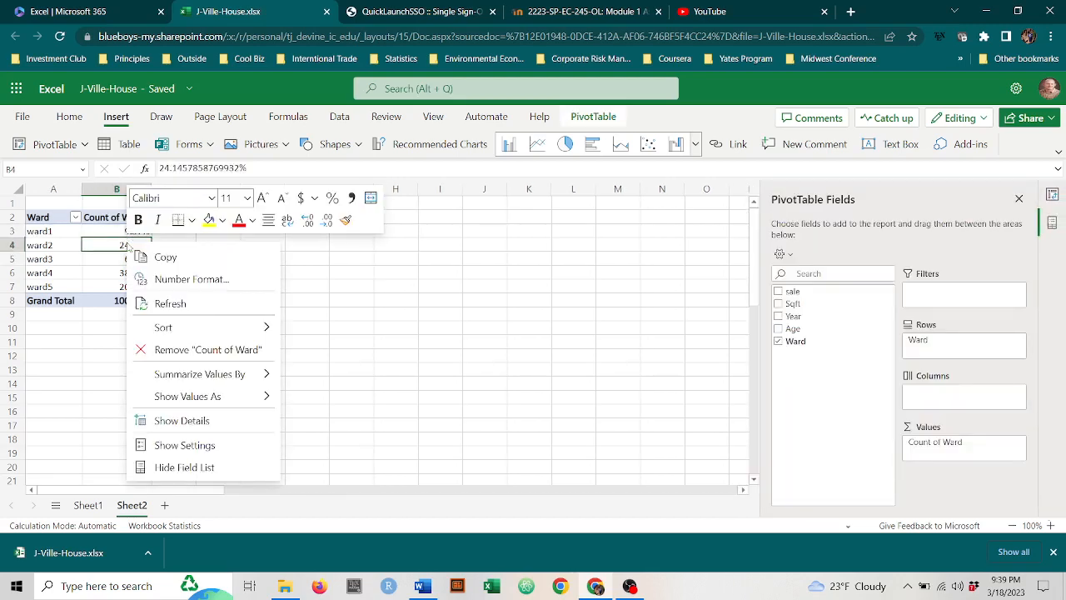
pyautogui.moveTo(185, 398)
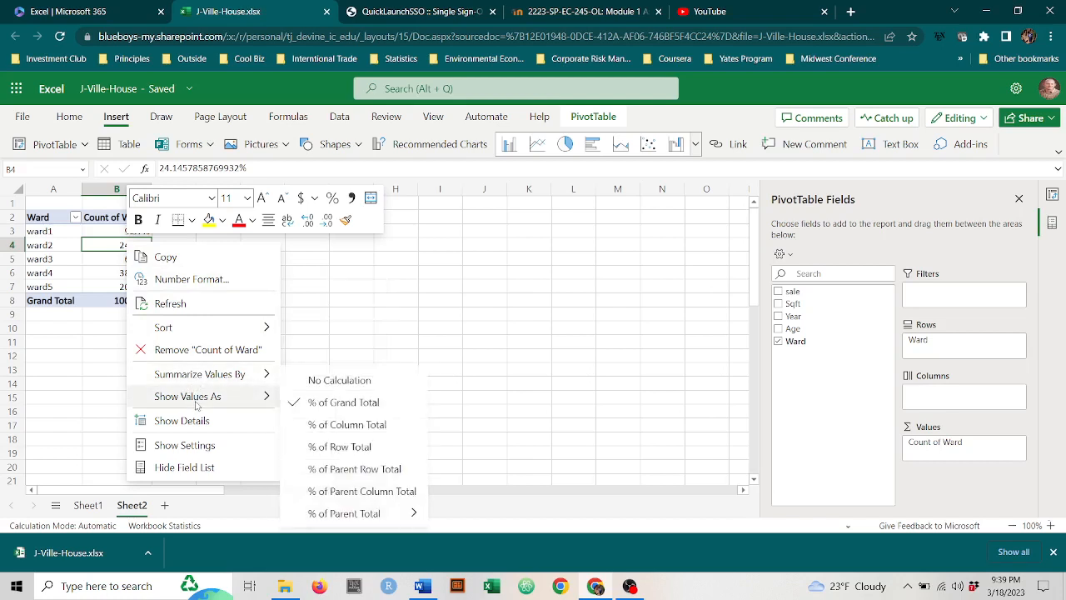
pyautogui.click(325, 383)
# - Show the Count of Ward values as % of Grand Total directly from the ward5 value cell
pyautogui.rightClick(149, 287)
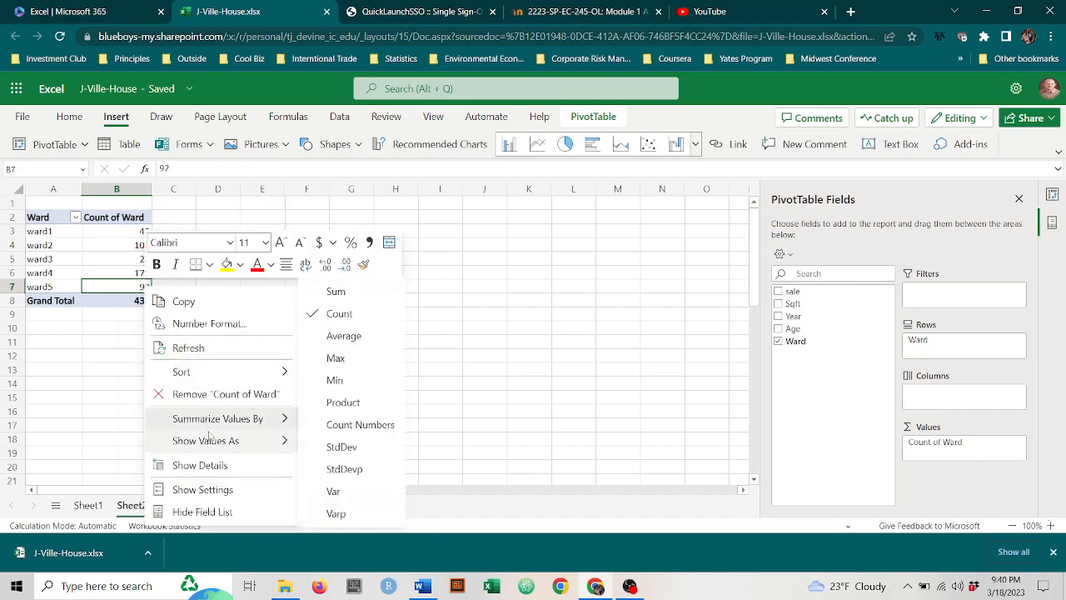
pyautogui.moveTo(211, 440)
pyautogui.click(368, 405)
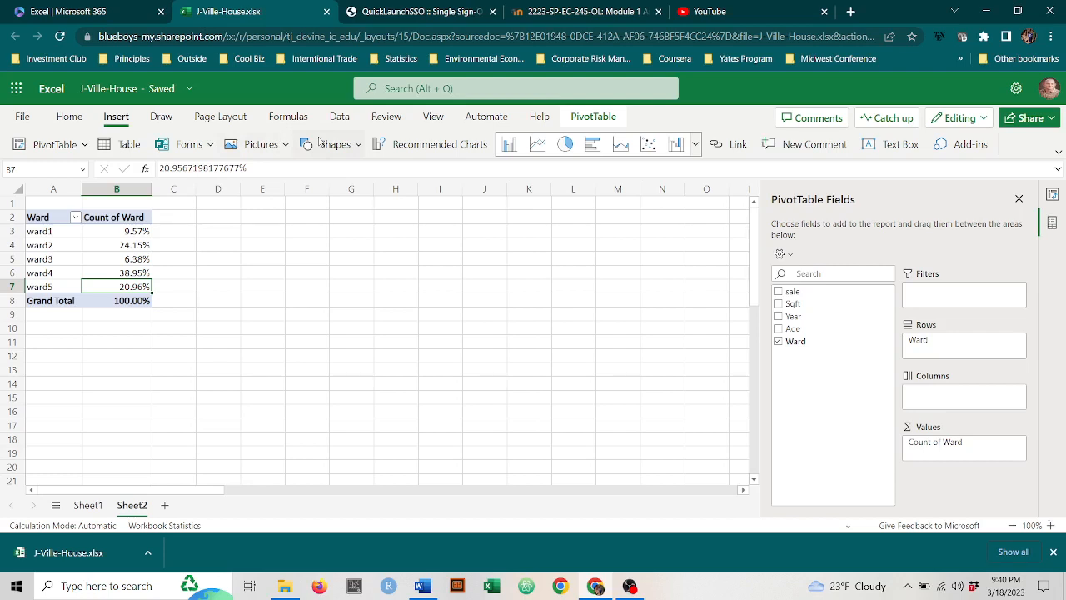
# - Insert a clustered column chart from the Ward PivotTable, place it beside the table, and close the Insert PivotTable pane
pyautogui.click(579, 117)
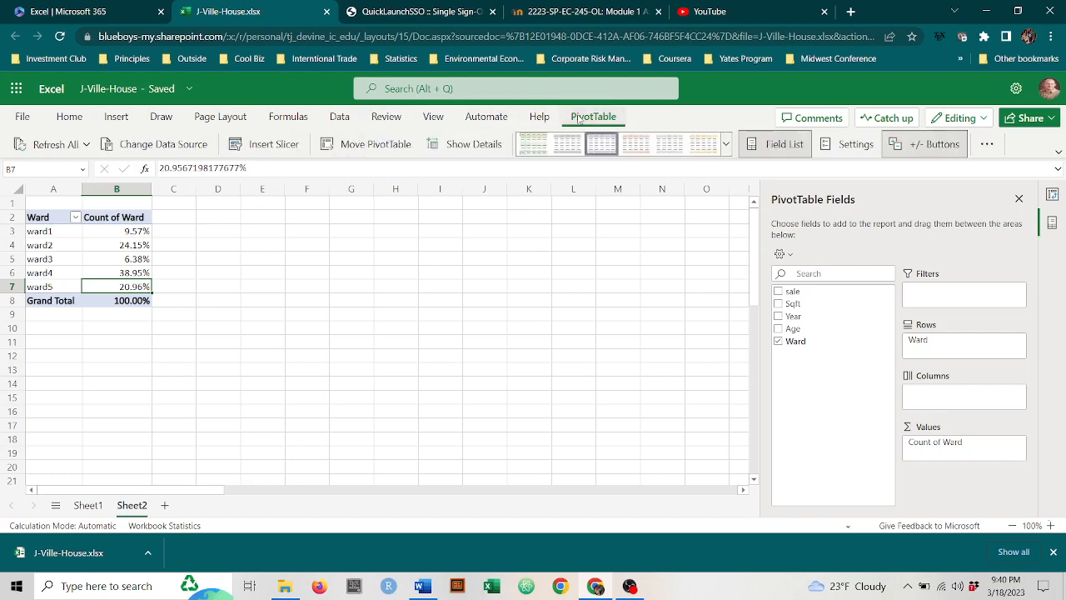
pyautogui.click(119, 122)
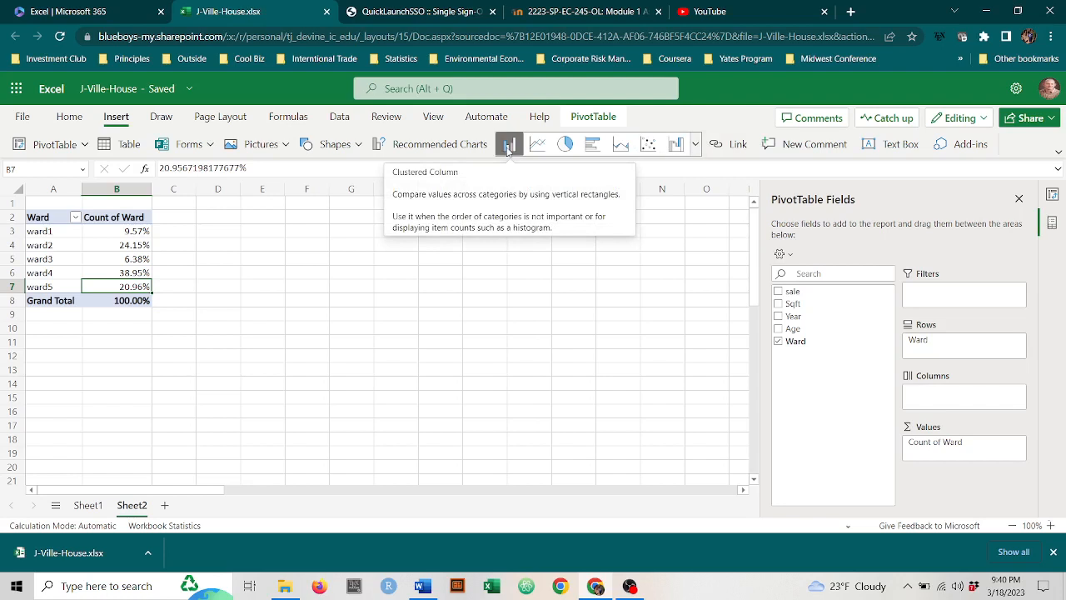
pyautogui.click(695, 146)
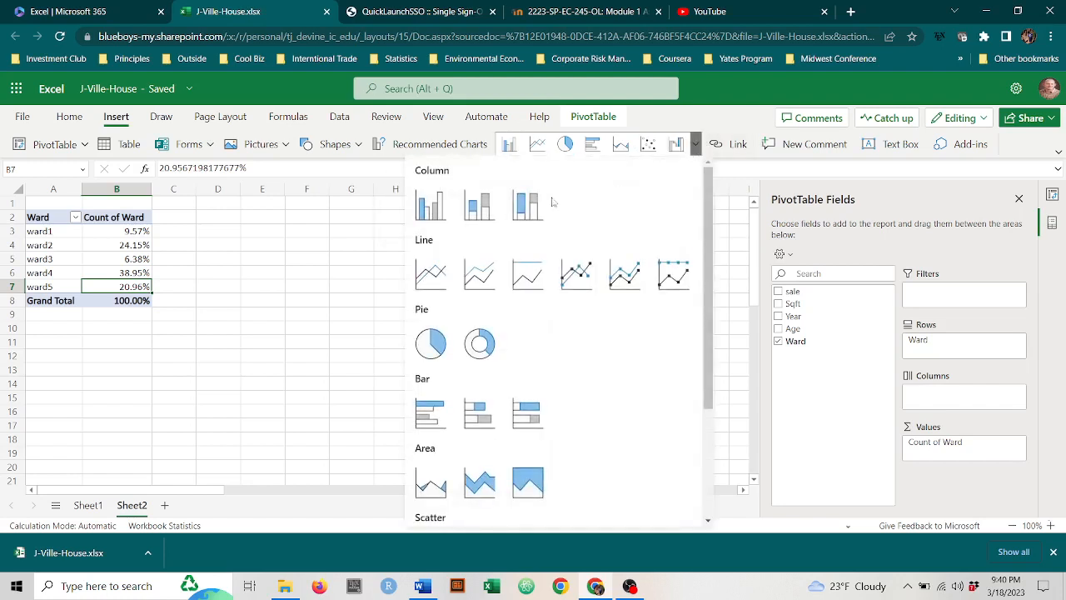
pyautogui.click(440, 205)
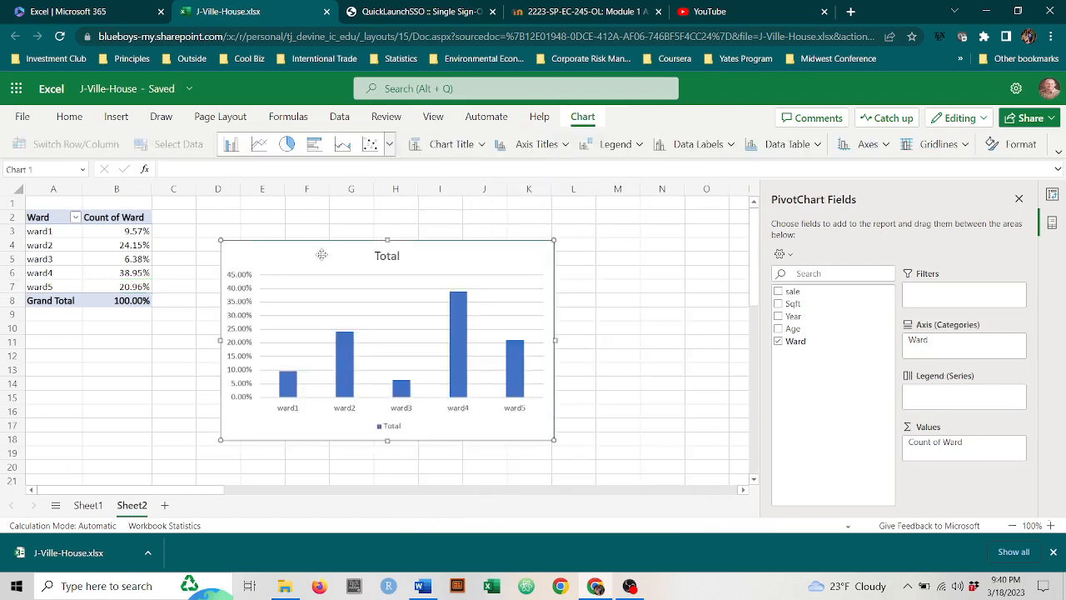
pyautogui.moveTo(321, 252); pyautogui.dragTo(295, 222)
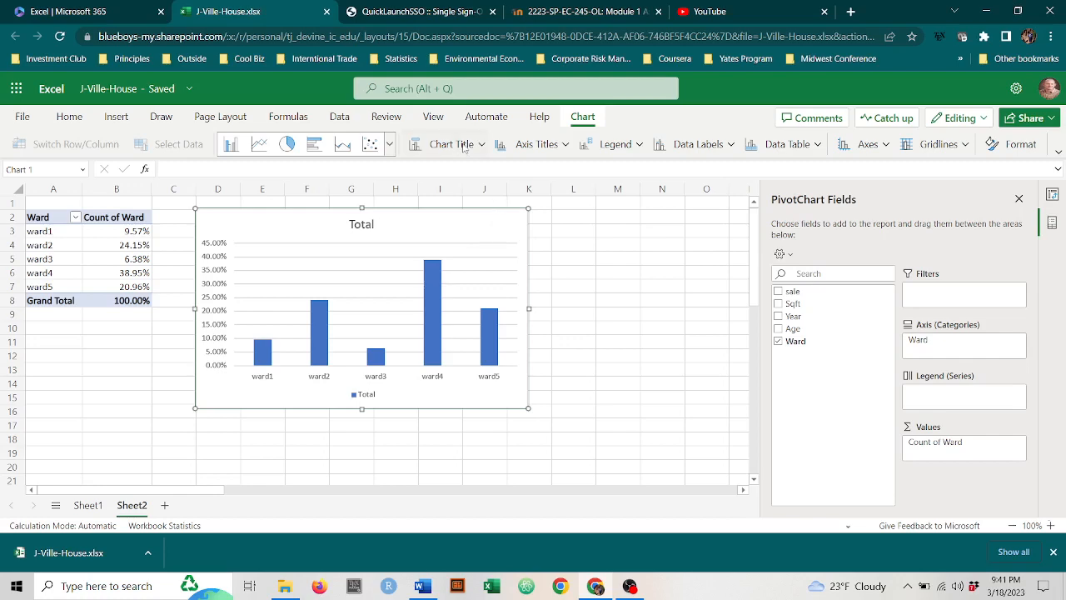
pyautogui.click(638, 253)
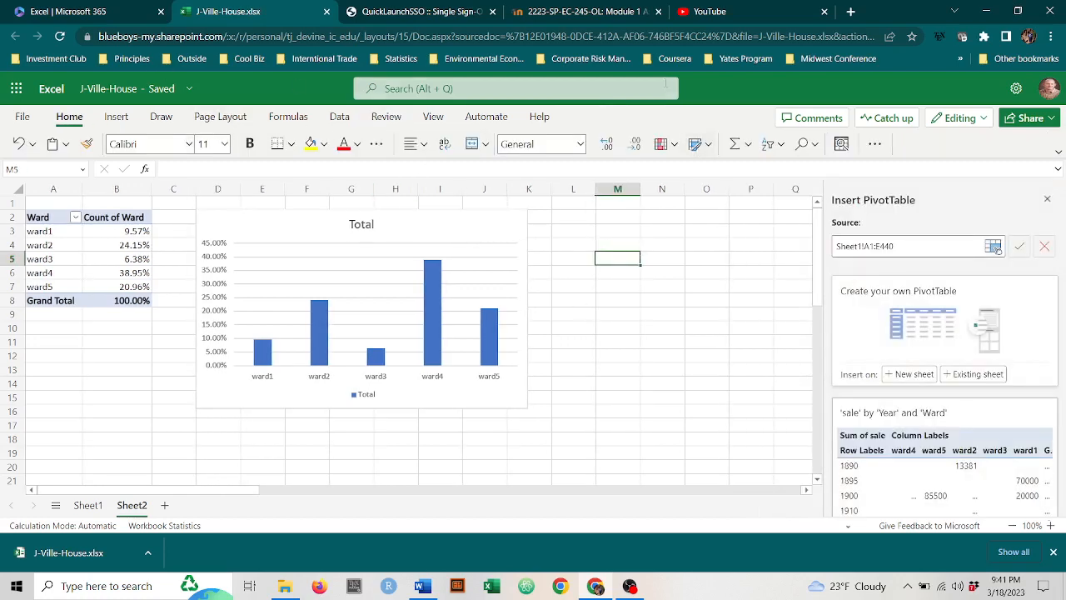
pyautogui.click(1048, 199)
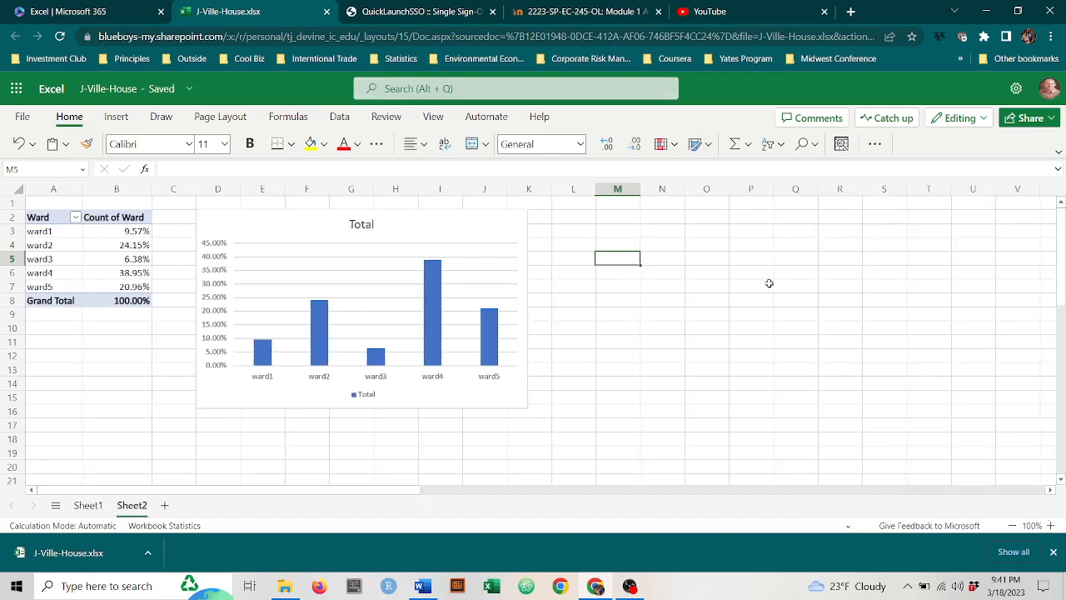
# - Change the chart title to "Bar Plot for Wards"
pyautogui.click(428, 227)
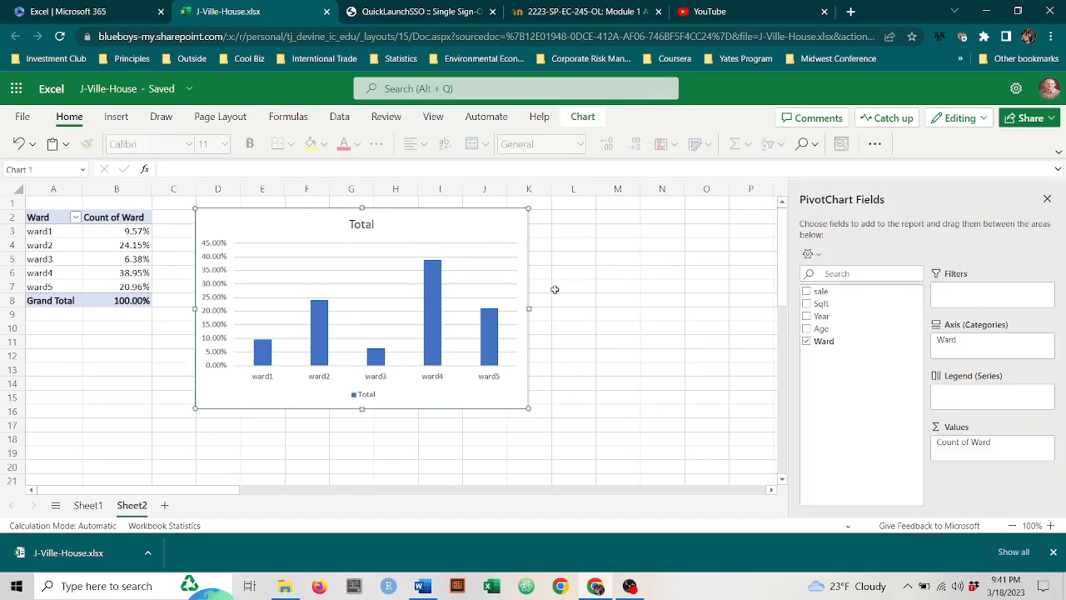
pyautogui.click(582, 118)
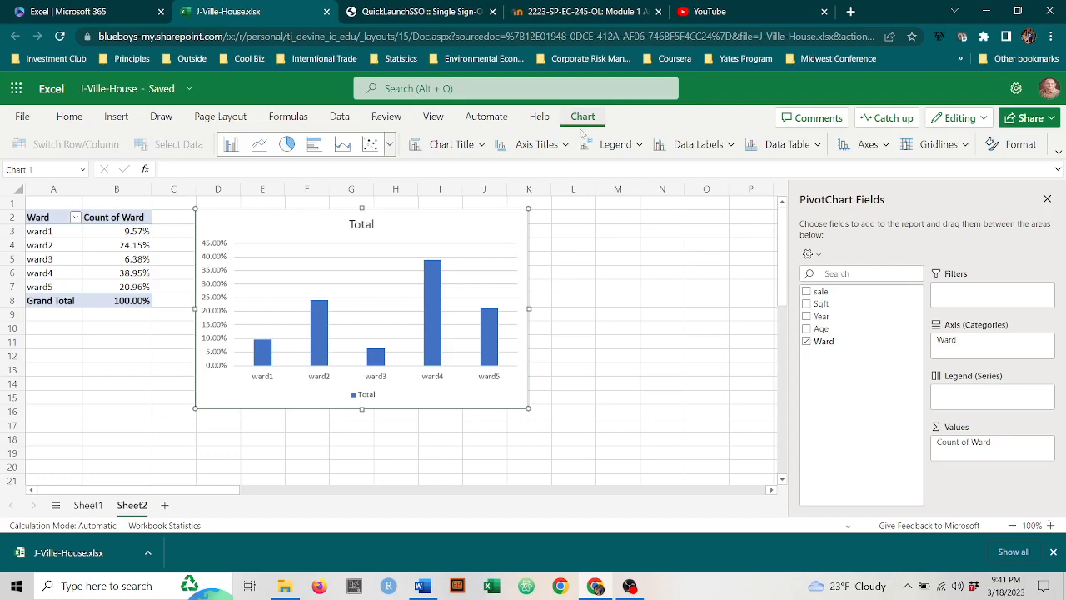
pyautogui.click(481, 145)
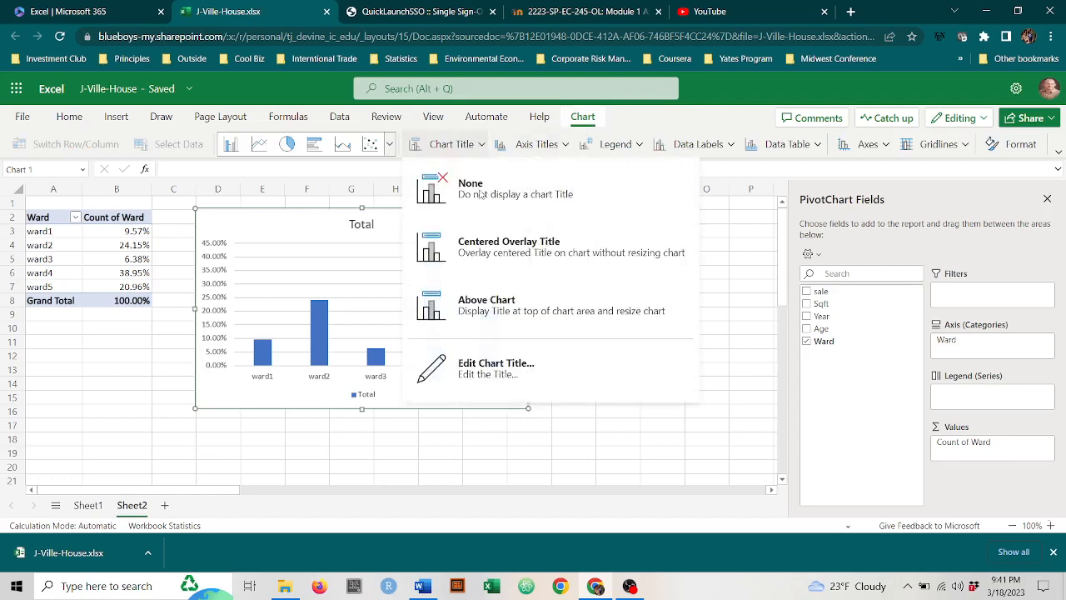
pyautogui.click(492, 367)
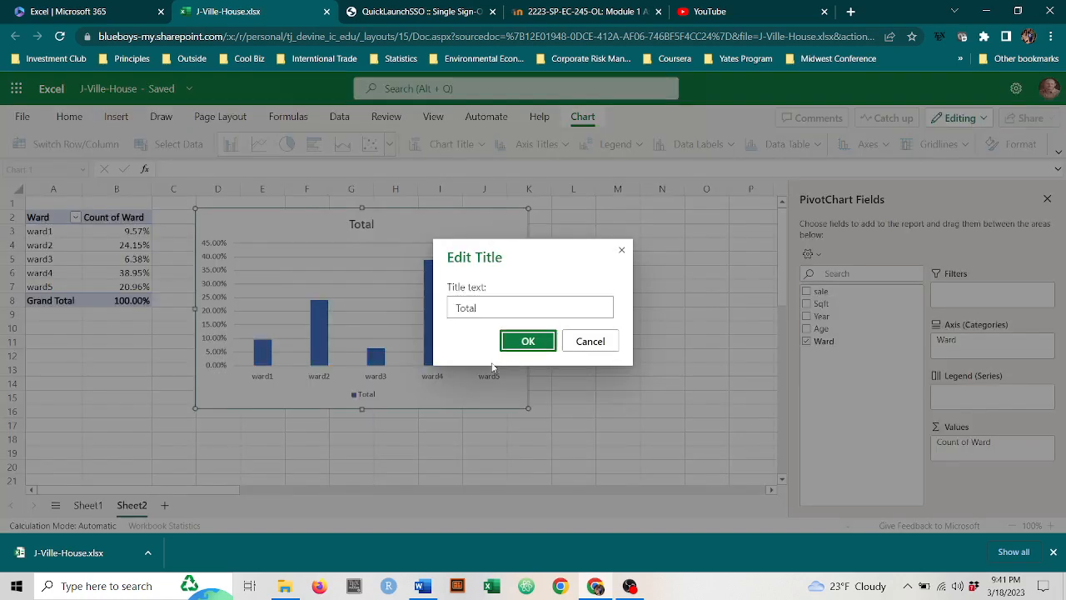
pyautogui.click(505, 303)
pyautogui.press('BackSpace')
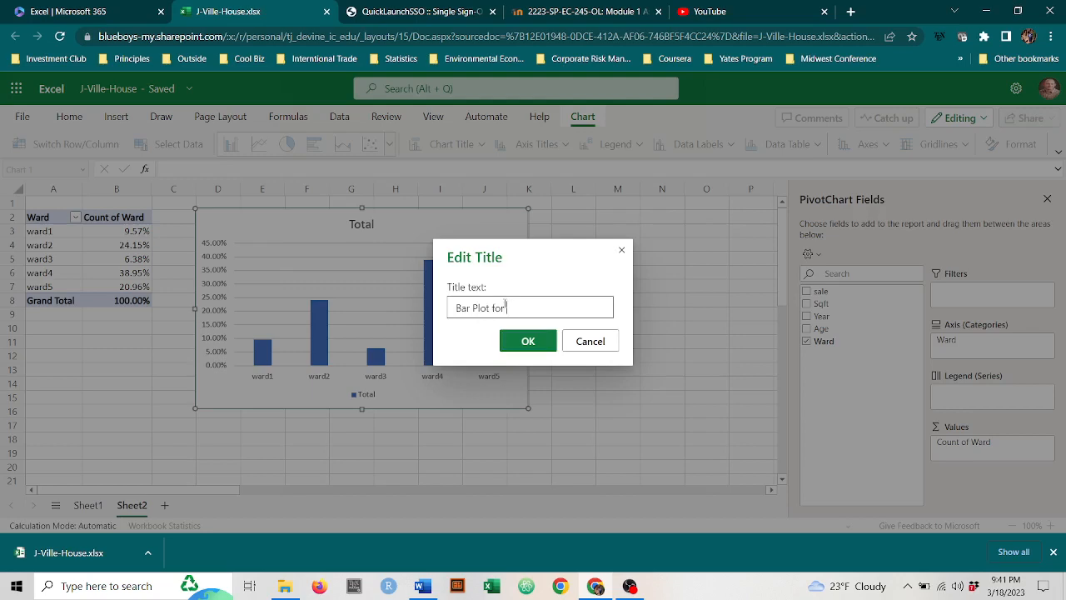
pyautogui.write('Wards')
pyautogui.click(528, 341)
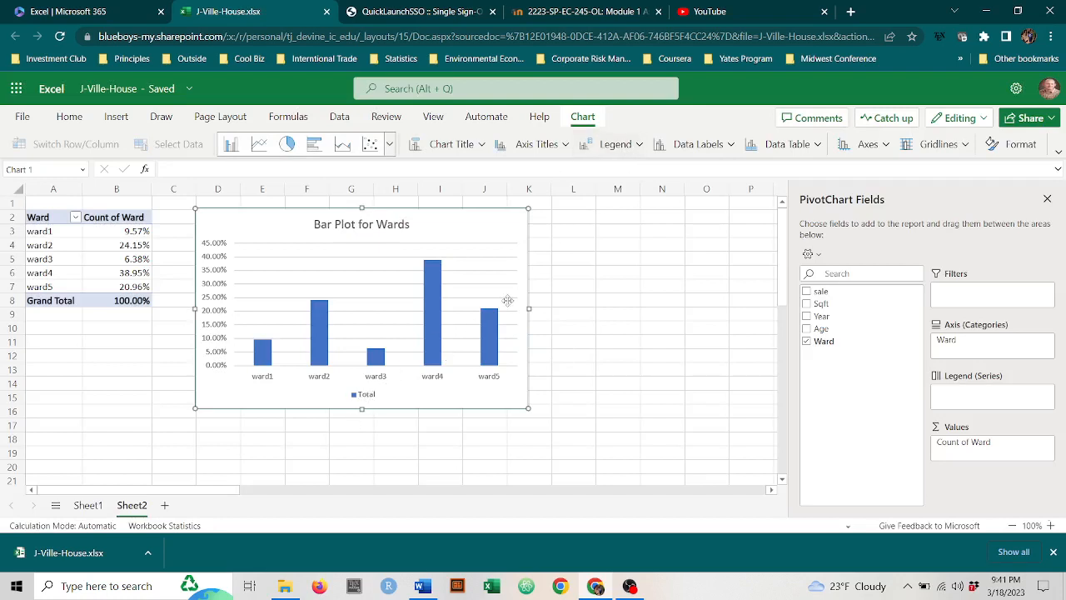
# - Turn off the chart legend and title the primary horizontal axis "Wards"
pyautogui.click(639, 145)
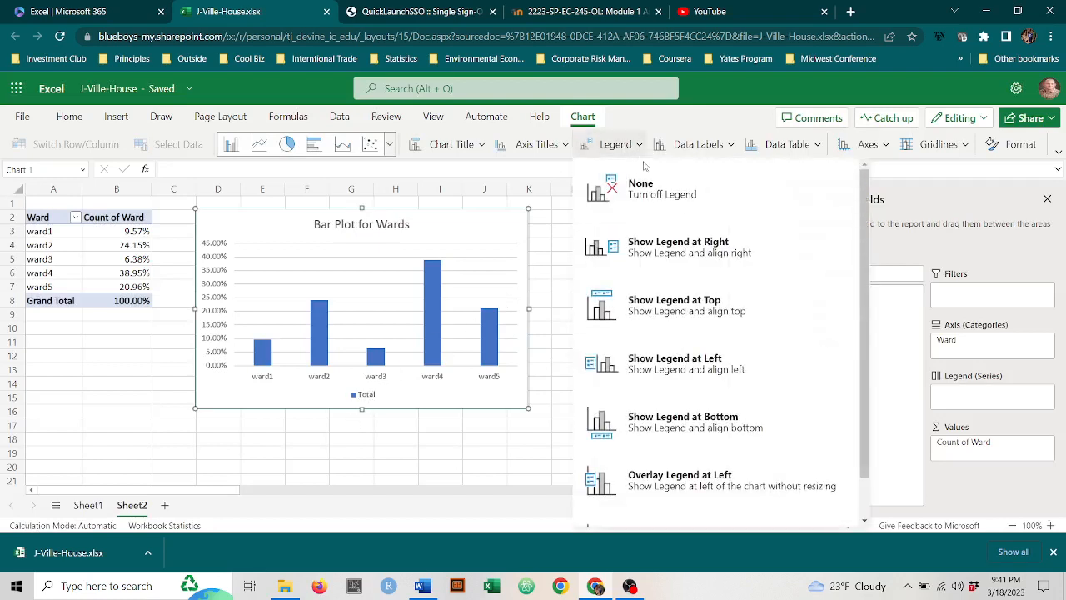
pyautogui.click(653, 190)
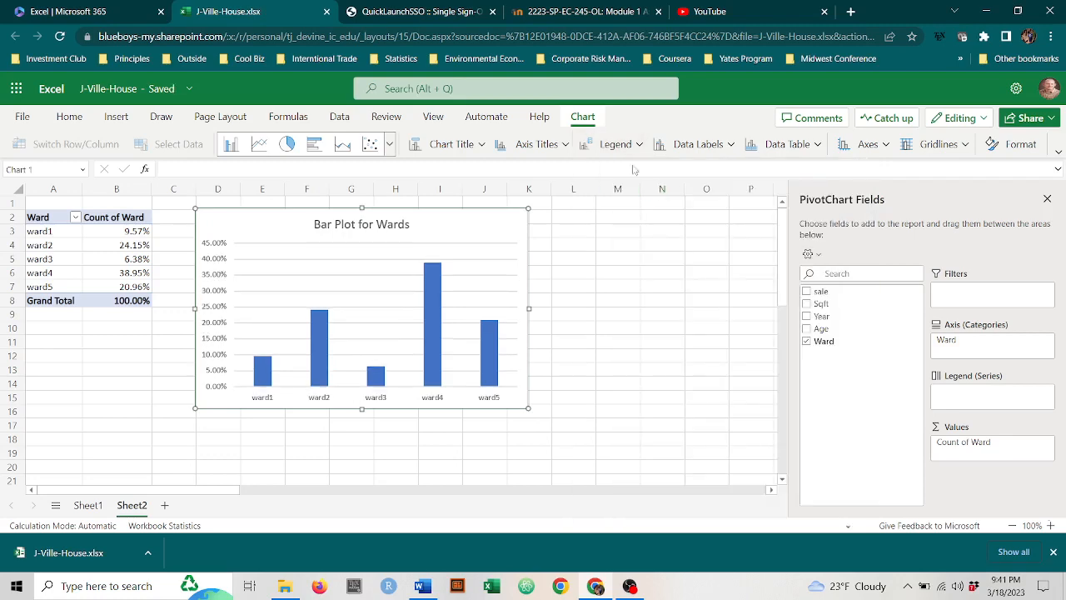
pyautogui.click(537, 145)
pyautogui.moveTo(637, 175)
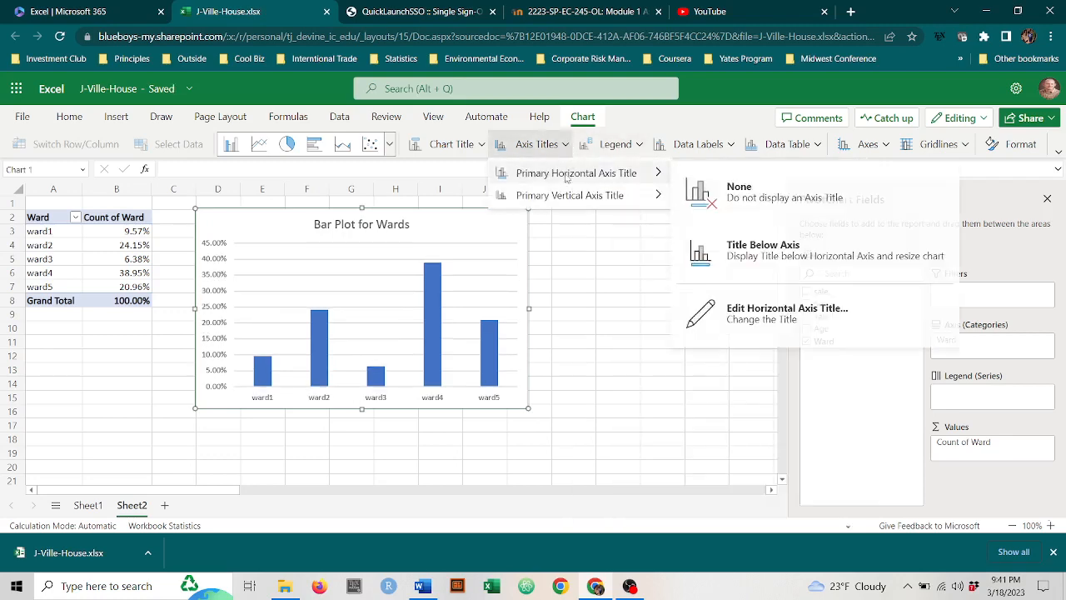
pyautogui.click(731, 315)
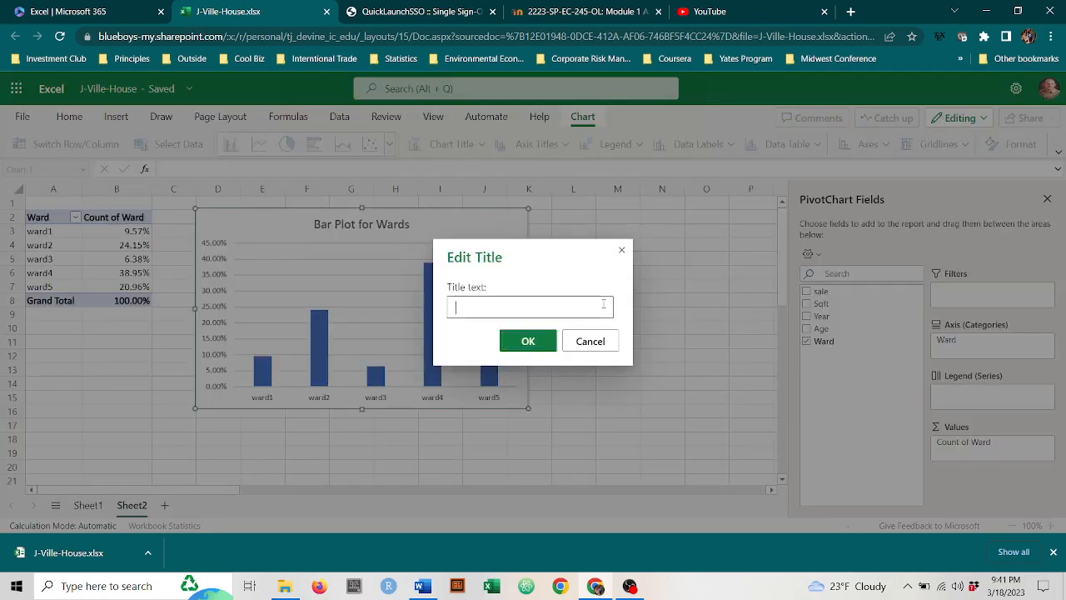
pyautogui.write('Wards')
pyautogui.press('Return')
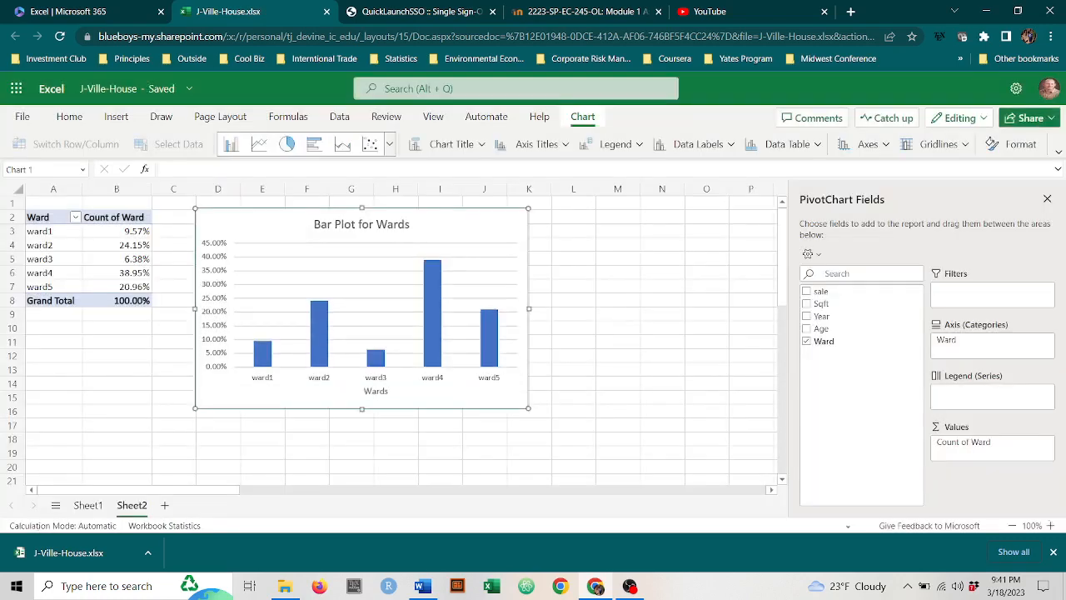
# - Title the chart's primary vertical axis "Percent Frequency" and deselect the chart
pyautogui.click(584, 146)
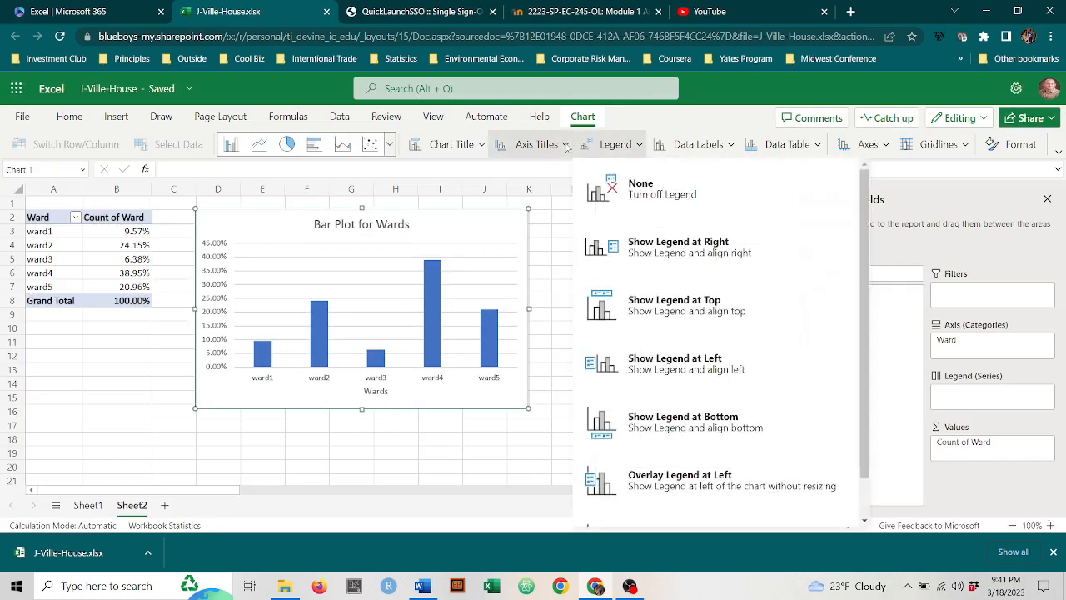
pyautogui.click(567, 145)
pyautogui.moveTo(541, 195)
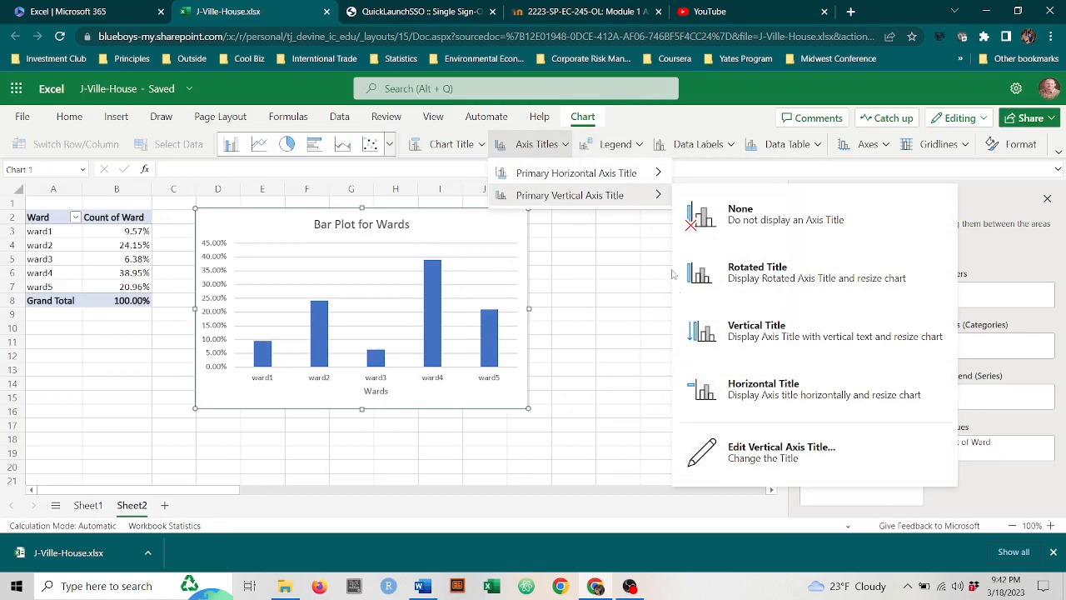
pyautogui.click(763, 453)
pyautogui.click(575, 308)
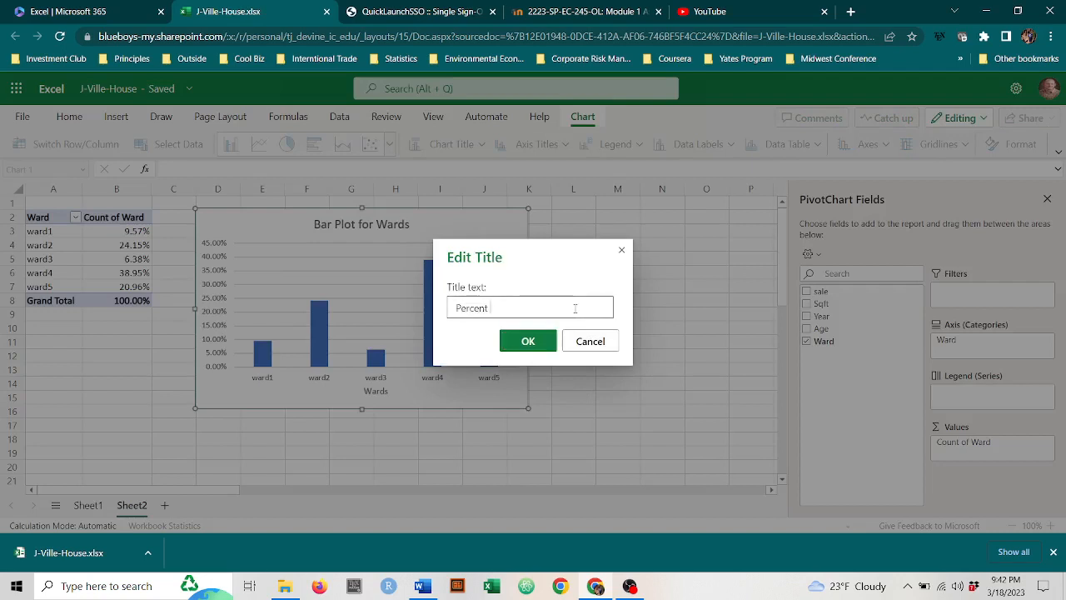
pyautogui.write('Percent Frequency')
pyautogui.click(526, 342)
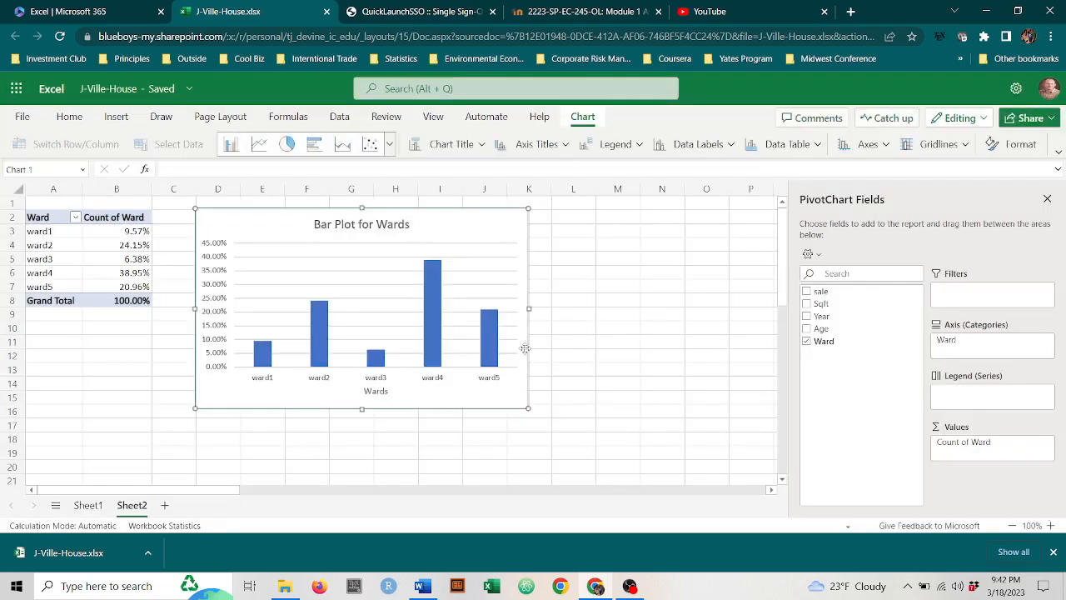
pyautogui.click(597, 303)
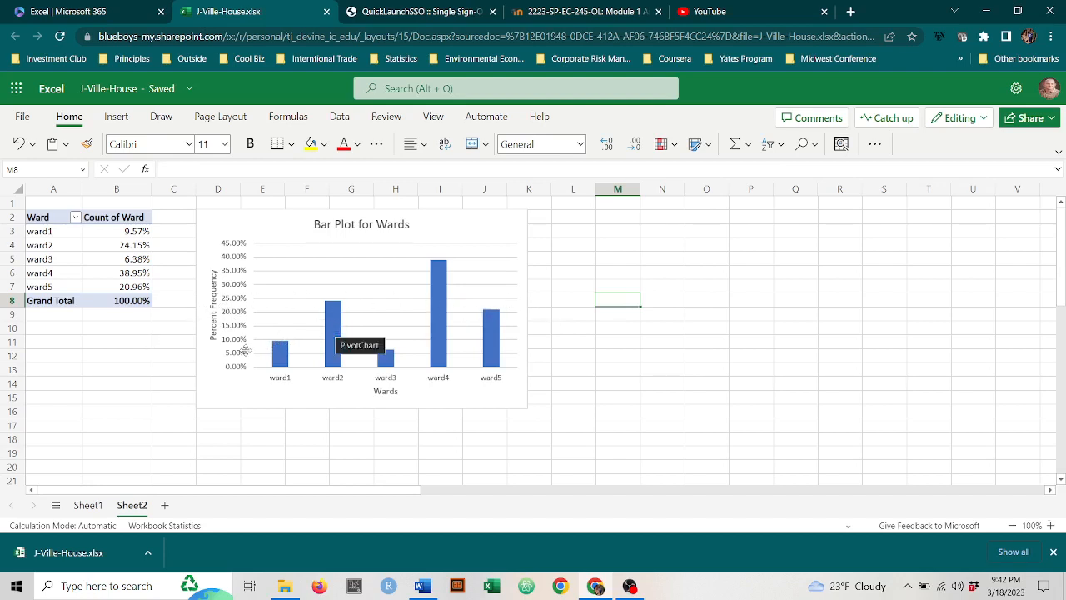
# - Rename Sheet2 as "Bar Plot and Table"
pyautogui.rightClick(132, 504)
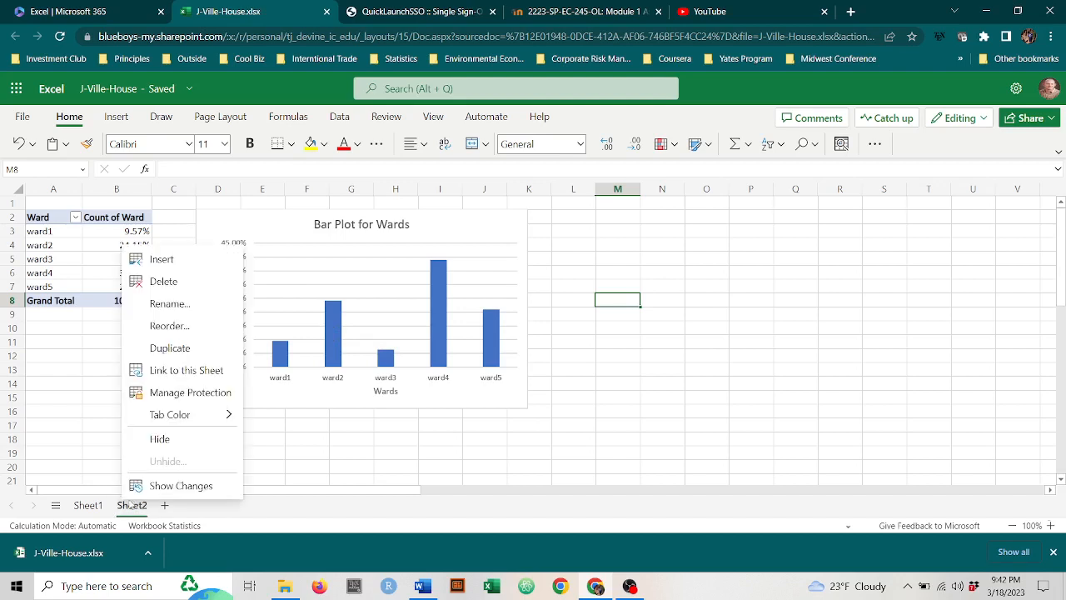
pyautogui.click(177, 304)
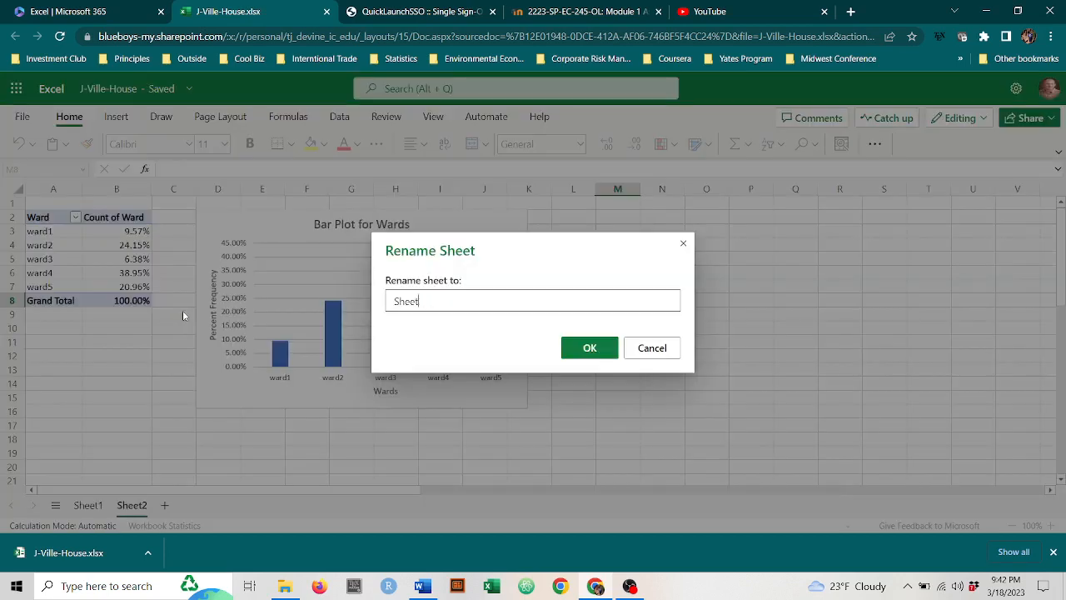
pyautogui.write('S')
pyautogui.press('BackSpace')
pyautogui.write('Bar')
pyautogui.write('Plot and Table')
pyautogui.press('Return')
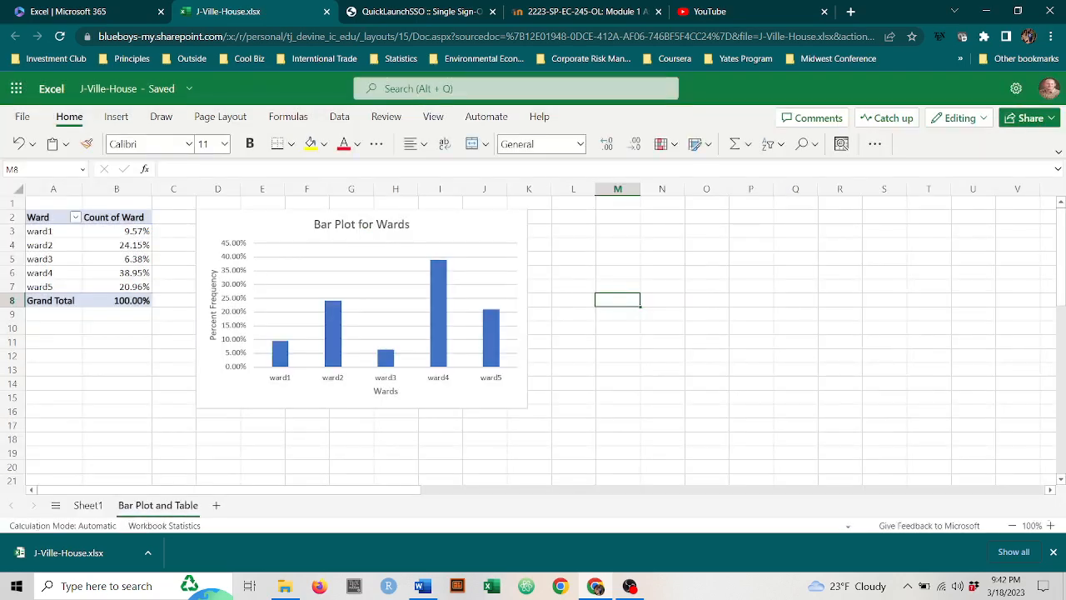
pyautogui.click(110, 368)
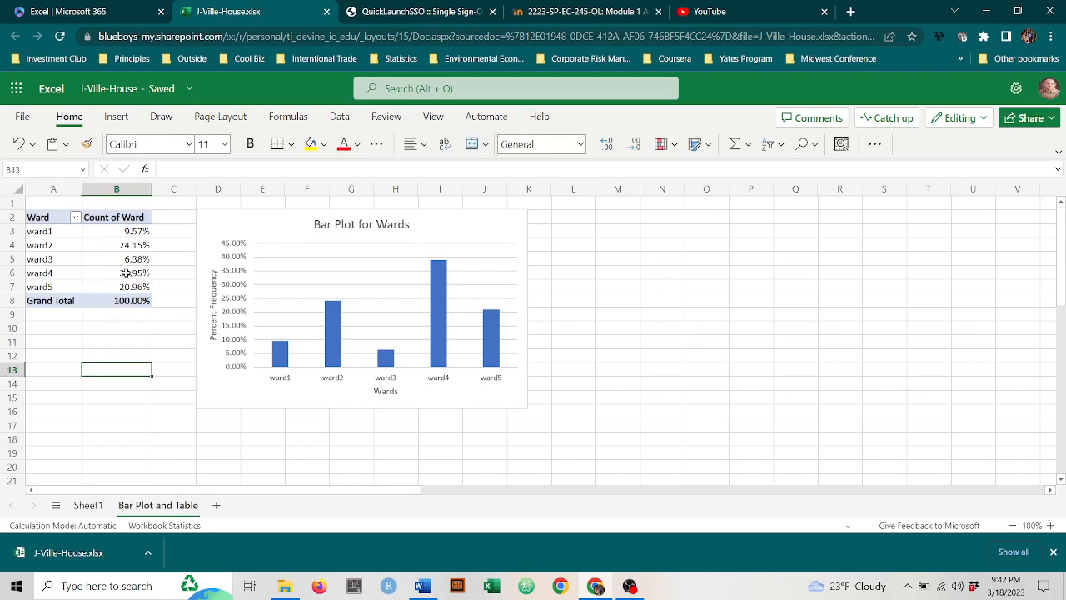
# - Open Sheet1, then switch to the Module 1 Assignment in Word and read question 4b on the histogram for sale
pyautogui.click(88, 506)
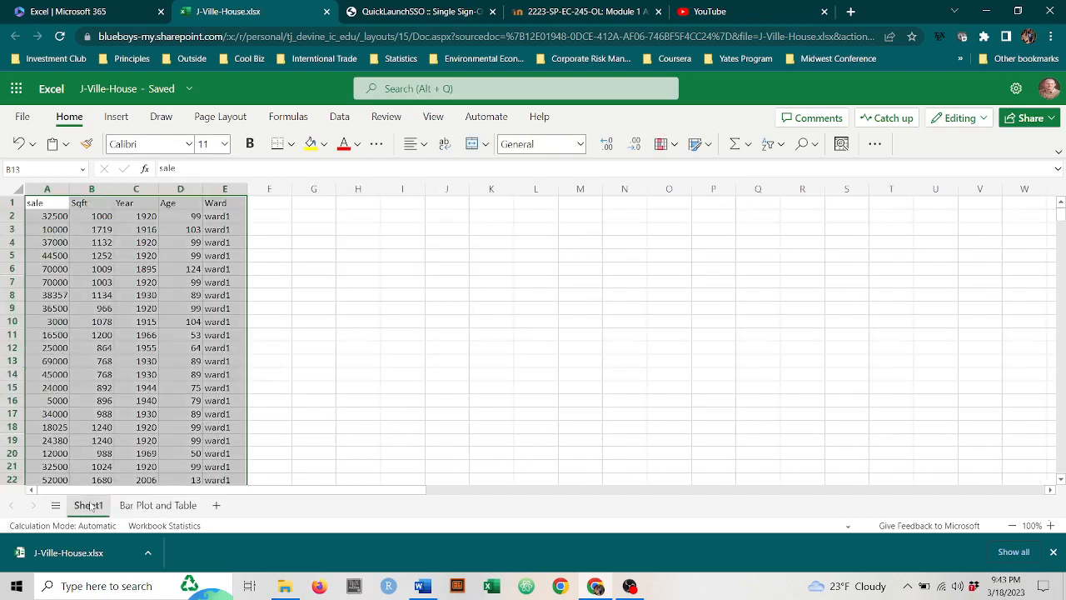
pyautogui.click(364, 224)
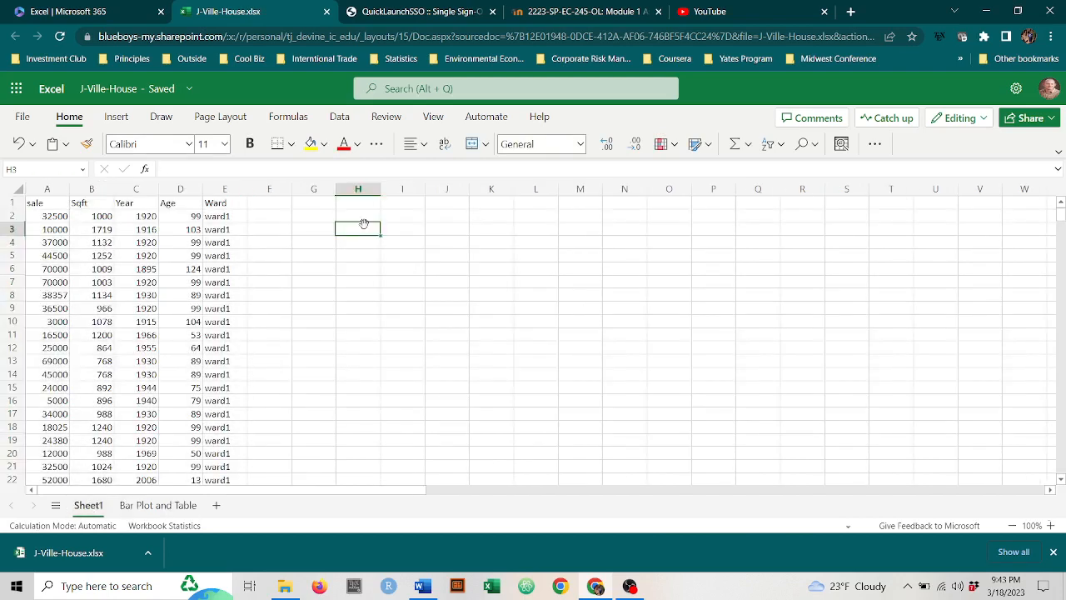
pyautogui.press('super+Tab')
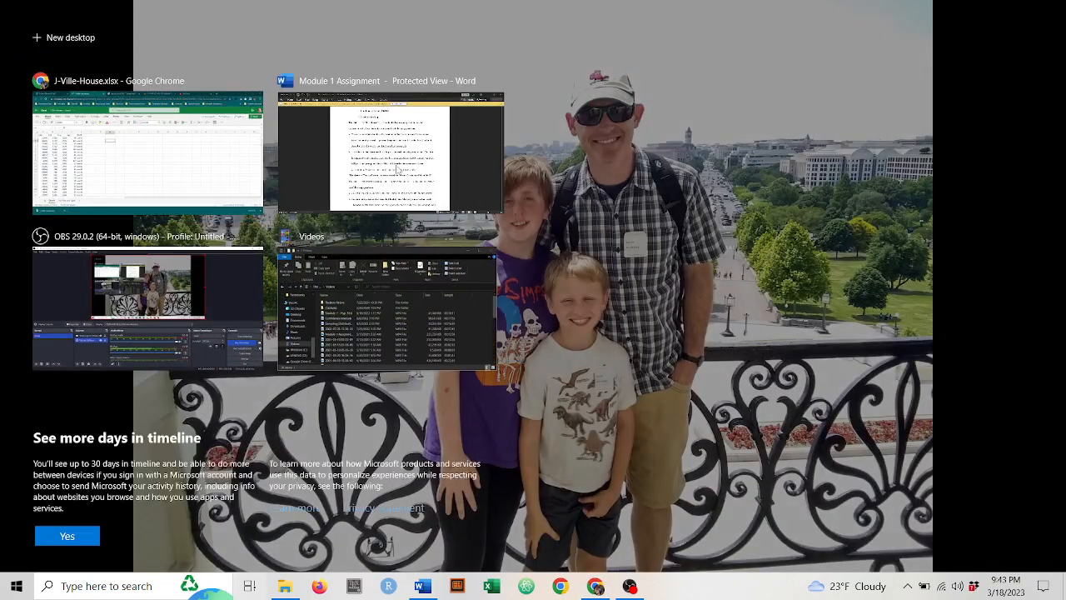
pyautogui.click(398, 166)
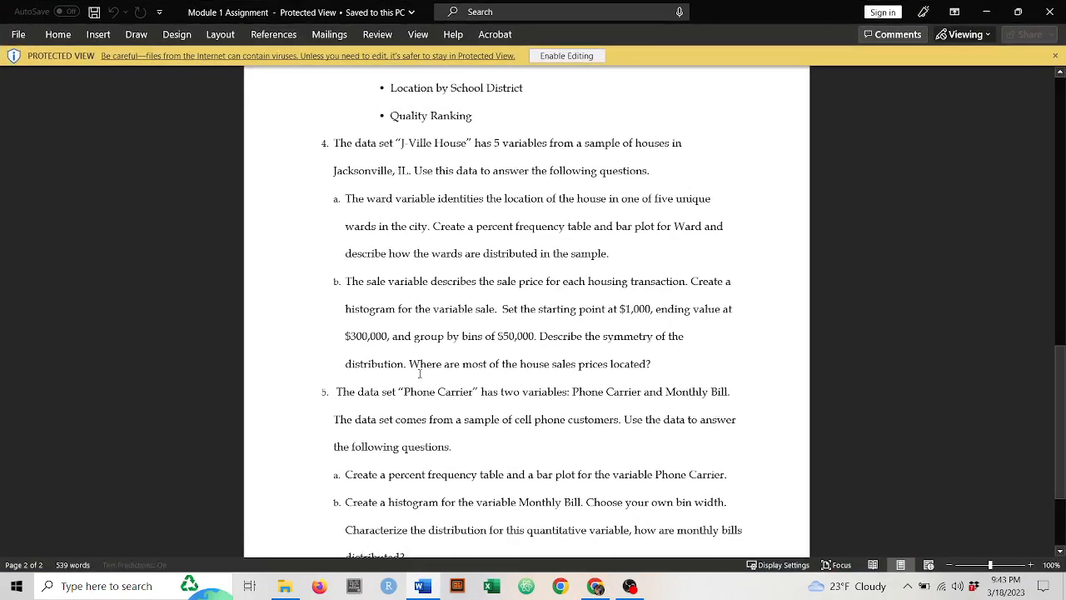
pyautogui.scroll(-1, 419, 374)
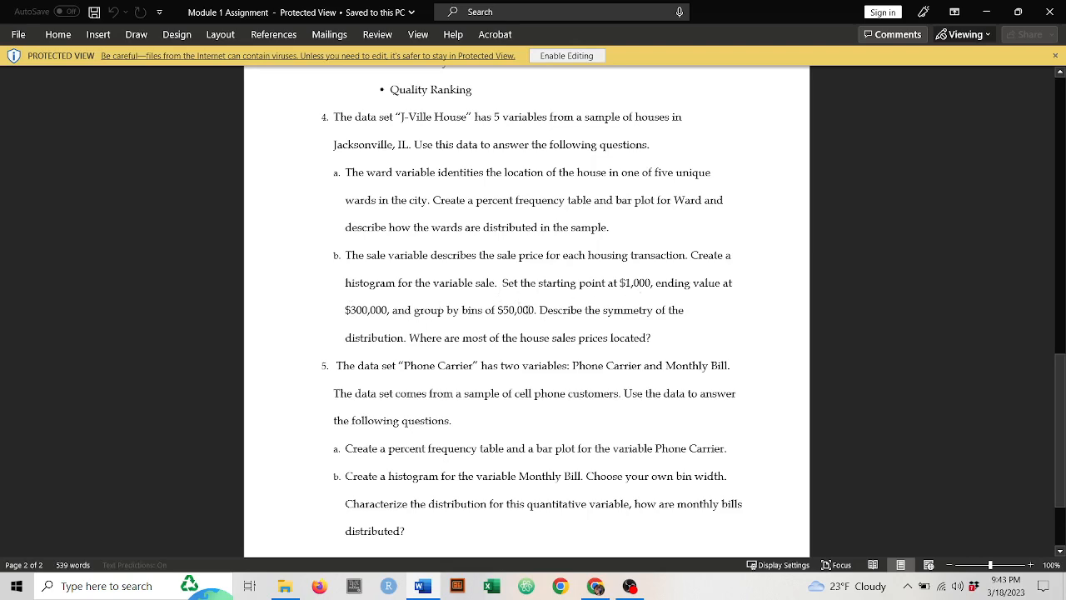
# - Switch back to the J-Ville-House workbook and select all sale values on Sheet1, from A2 down to A440
pyautogui.press('super+Tab')
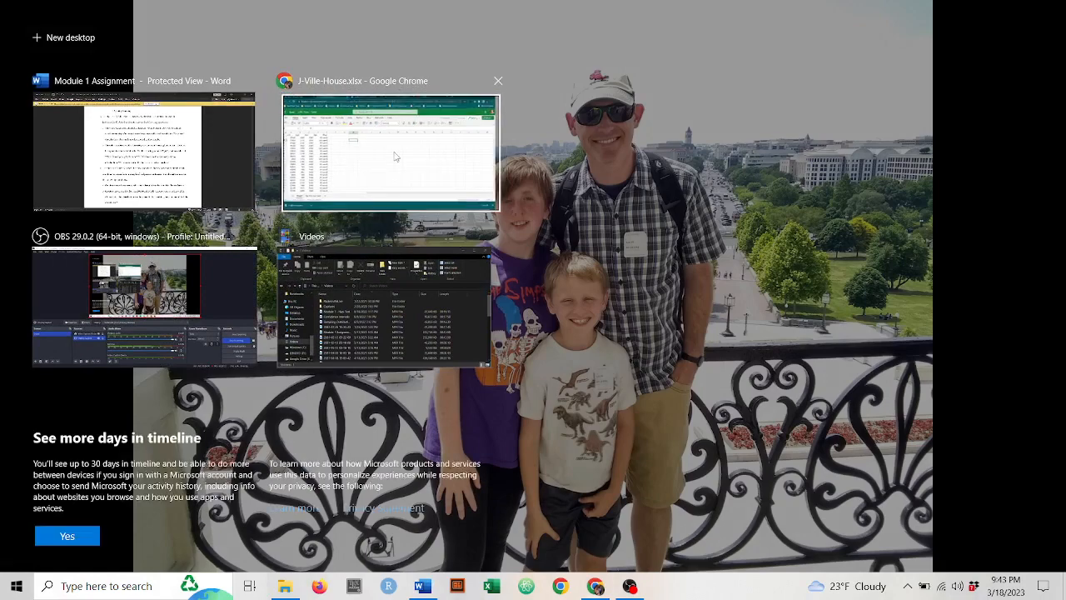
pyautogui.click(396, 156)
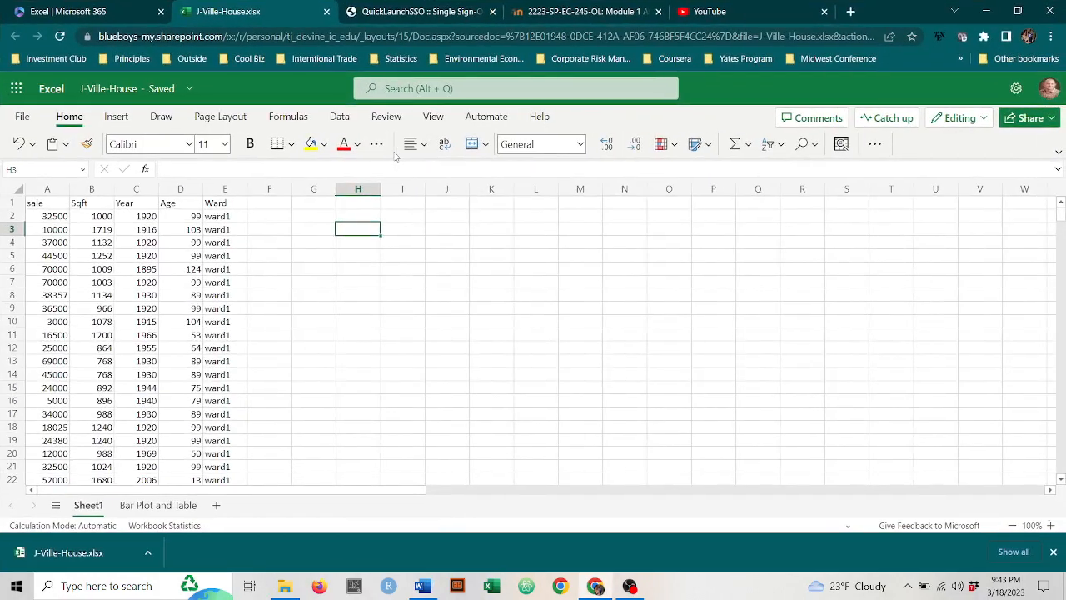
pyautogui.press('Left')
pyautogui.press('Left')
pyautogui.press('Left')
pyautogui.press('Left')
pyautogui.press('Left')
pyautogui.press('Left')
pyautogui.press('Left')
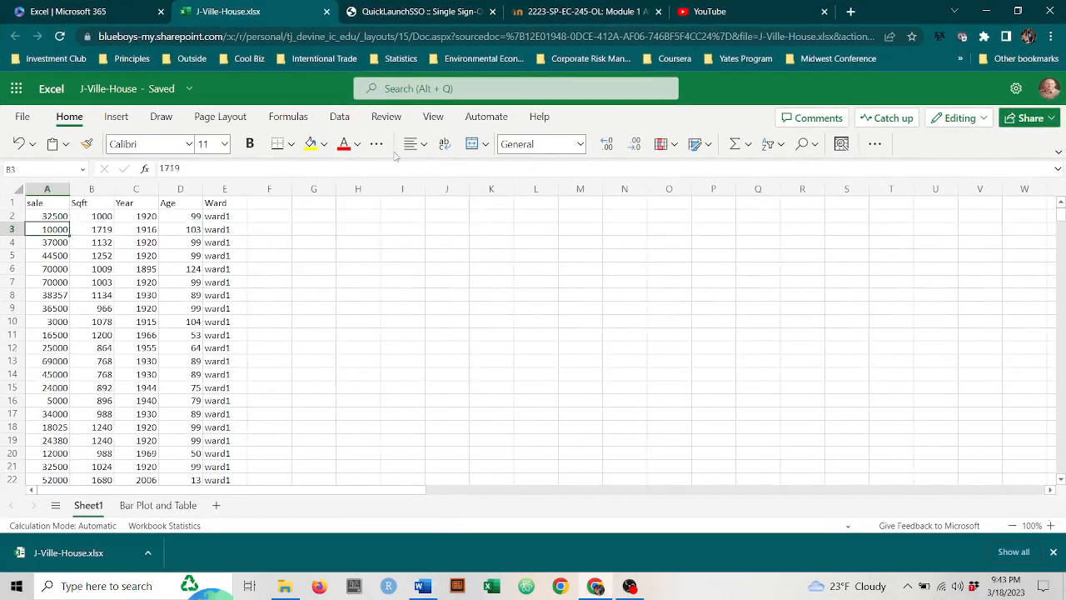
pyautogui.press('Up')
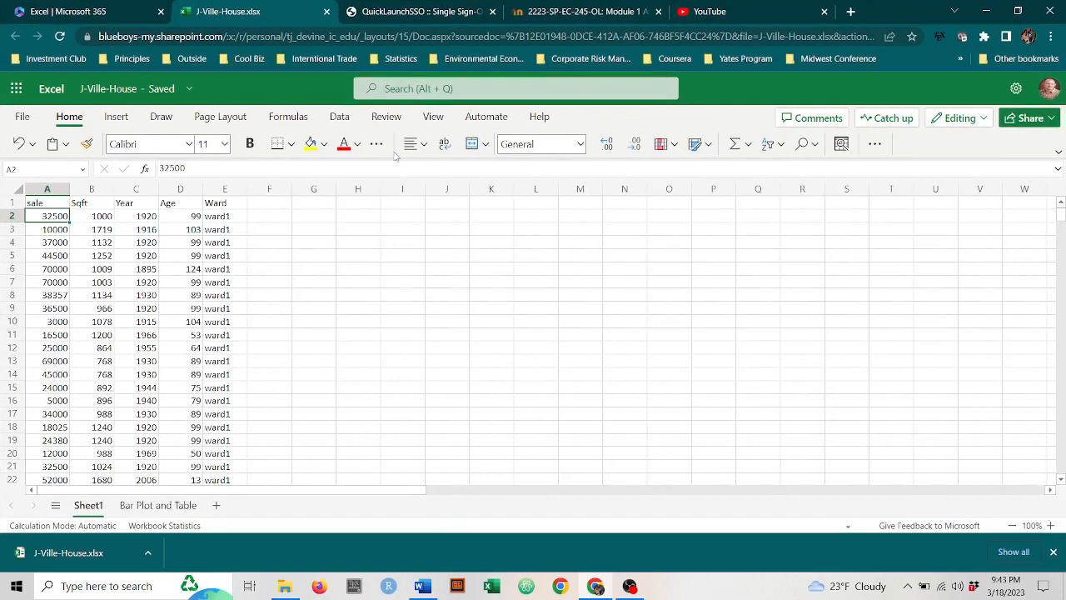
pyautogui.press('Down')
pyautogui.press('Up')
pyautogui.hotkey('ctrl', 'shift', 'Down')
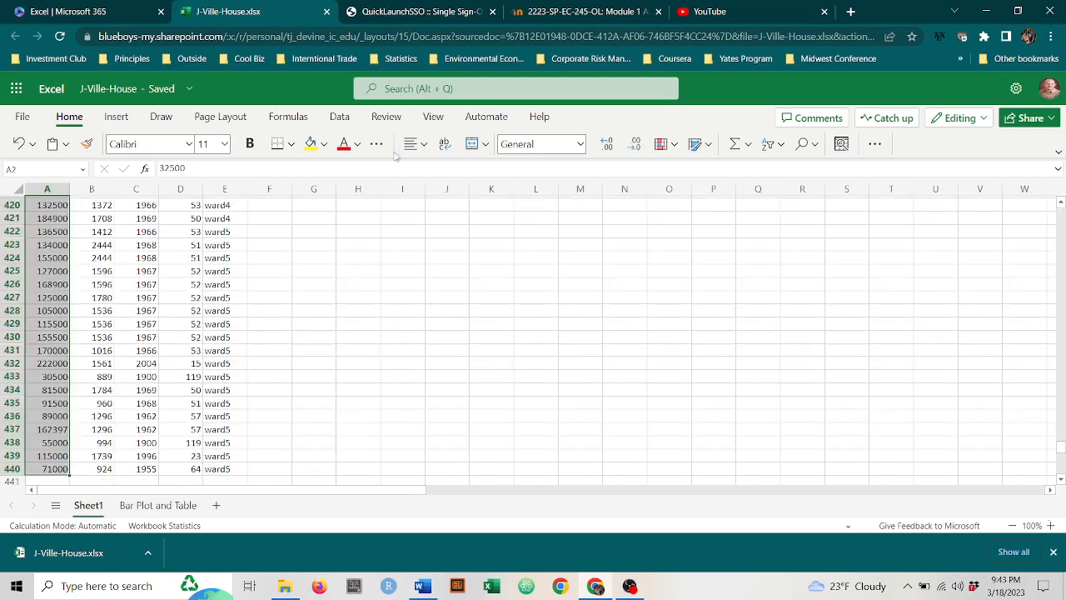
pyautogui.scroll(20, 330, 251)
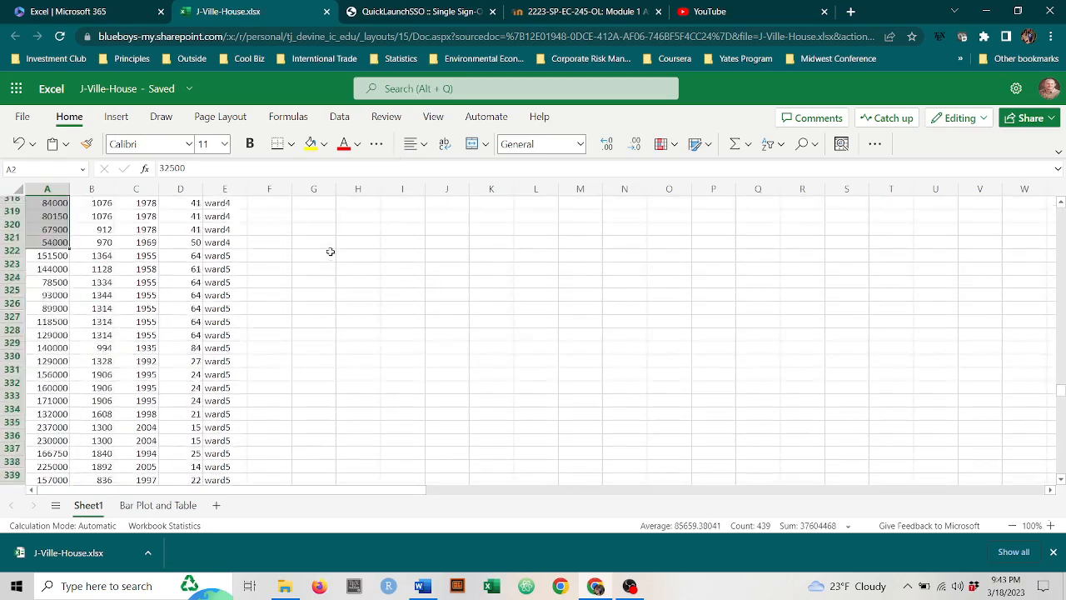
pyautogui.scroll(20, 331, 252)
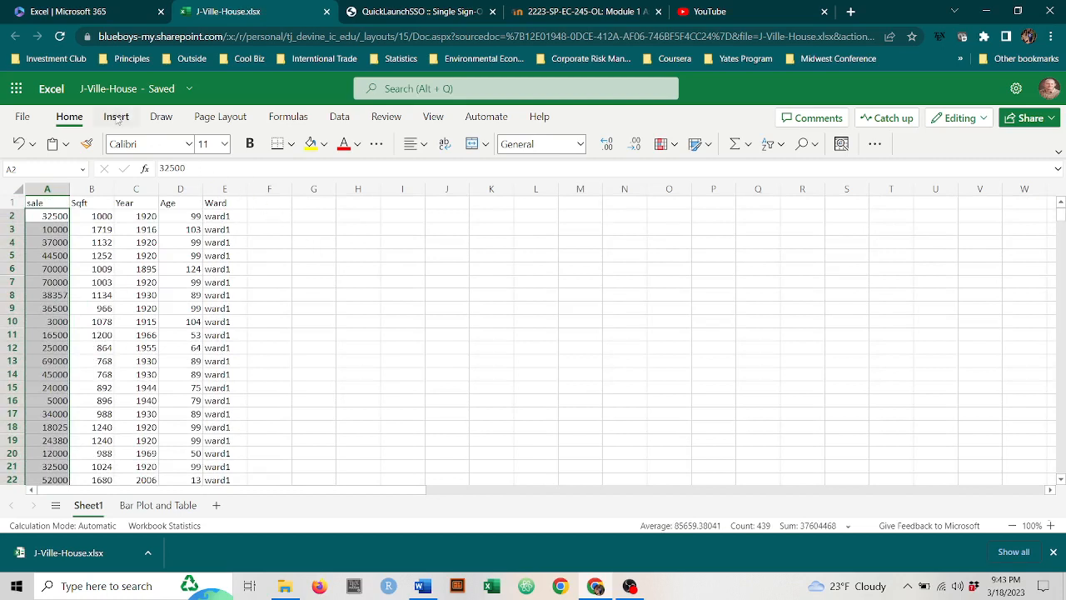
# - Insert a histogram of the selected sale values and move the chart up beside the data columns
pyautogui.click(116, 118)
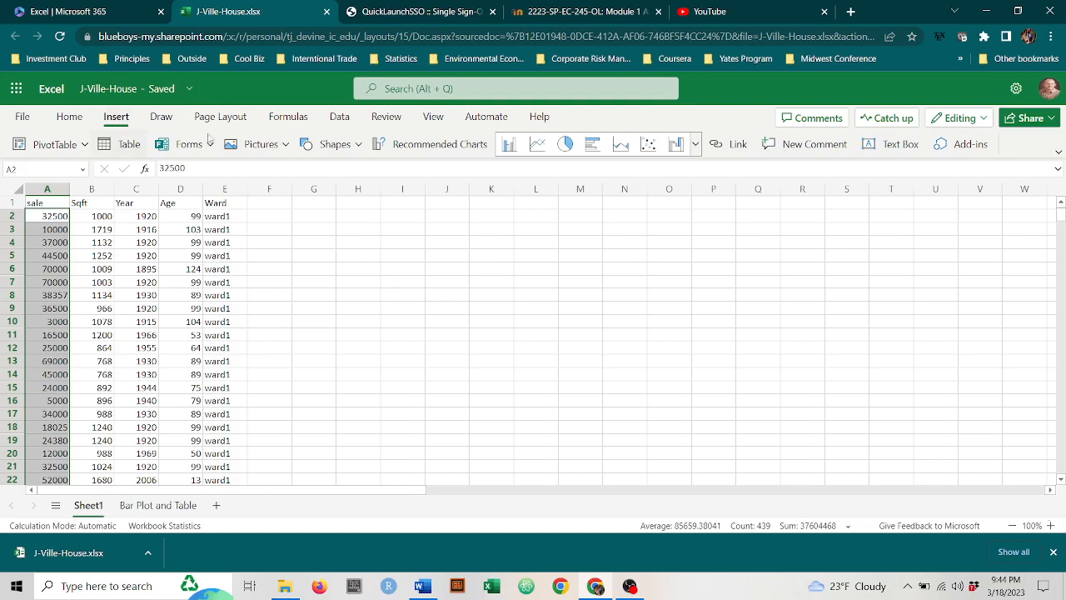
pyautogui.click(696, 150)
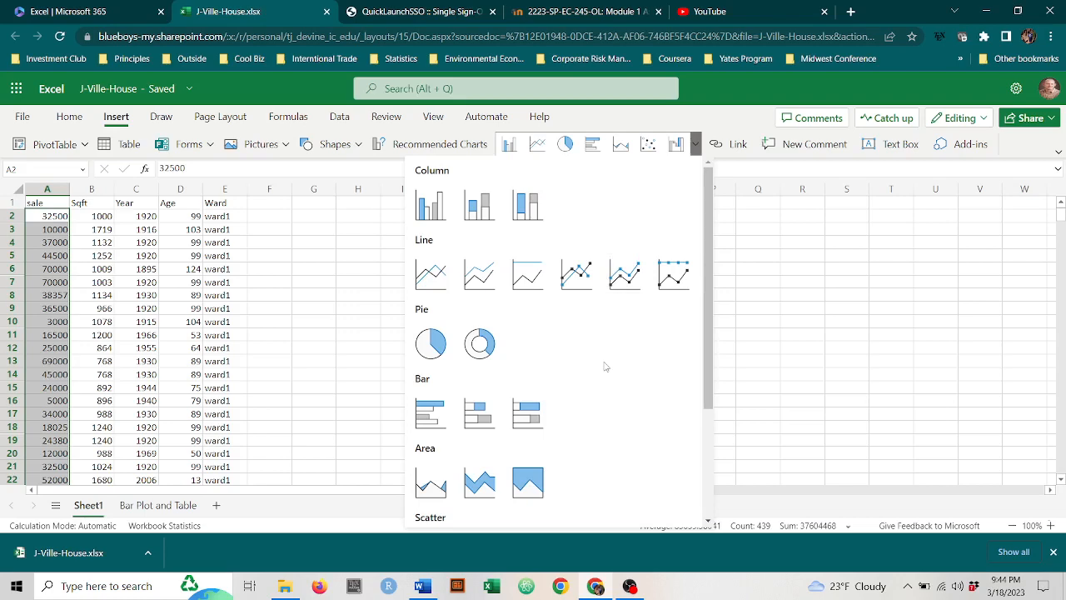
pyautogui.click(695, 144)
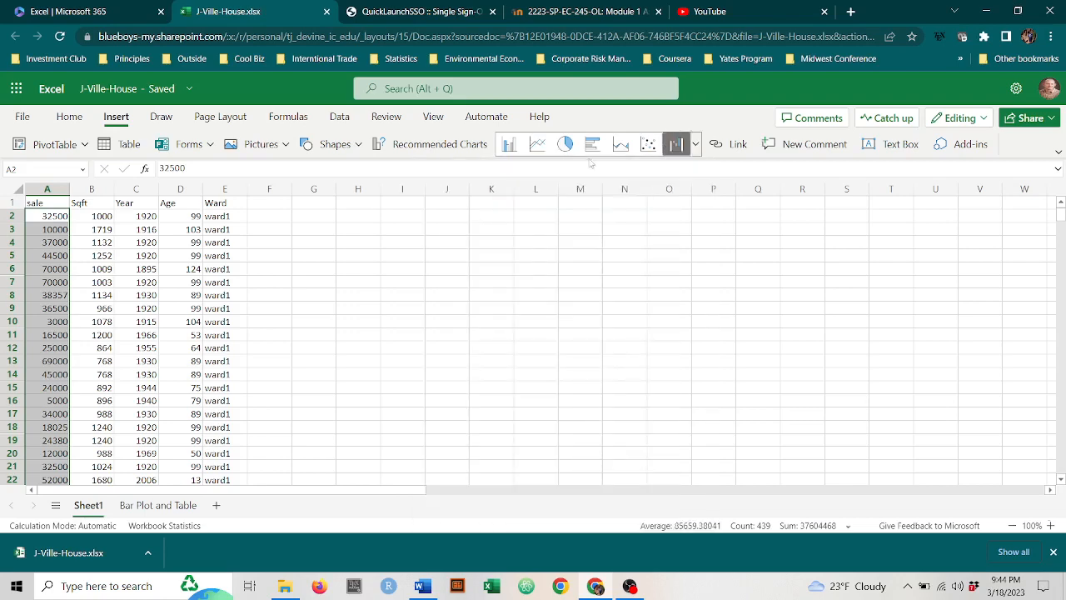
pyautogui.click(695, 144)
pyautogui.scroll(-4, 642, 241)
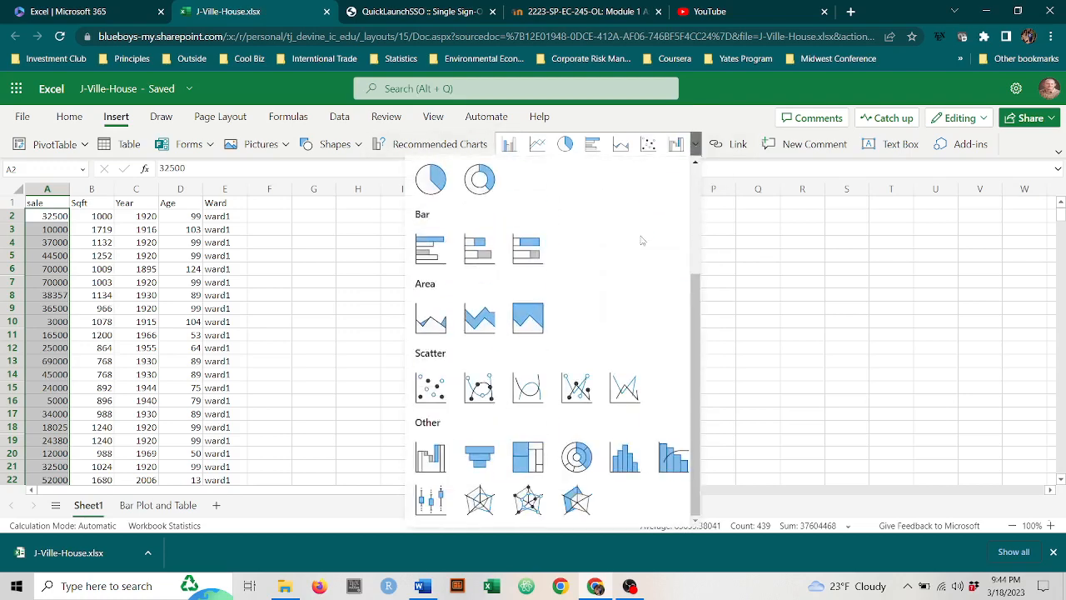
pyautogui.click(624, 464)
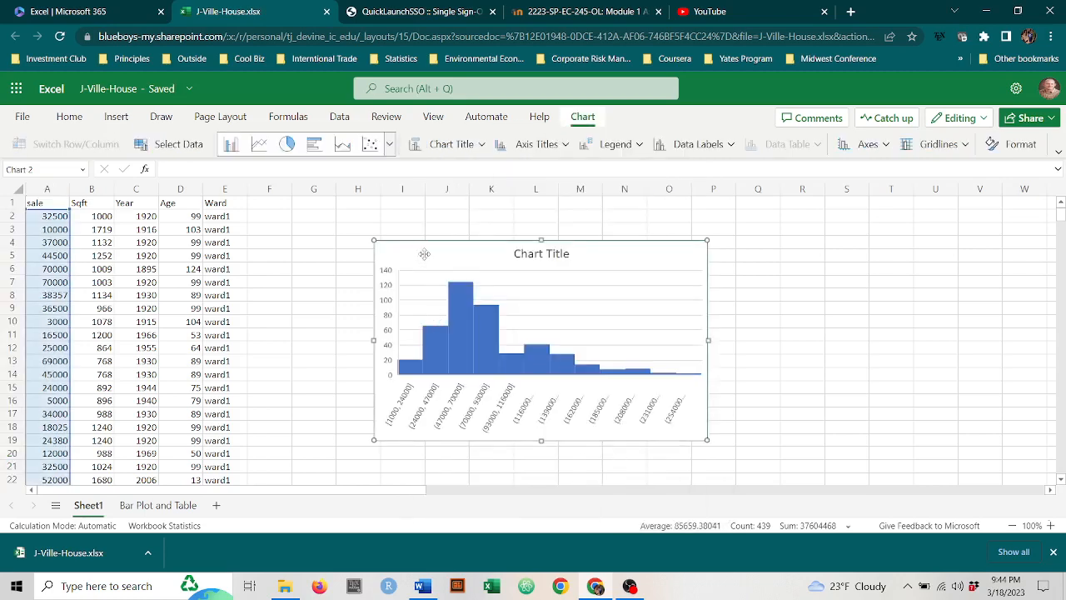
pyautogui.moveTo(424, 253); pyautogui.dragTo(341, 221)
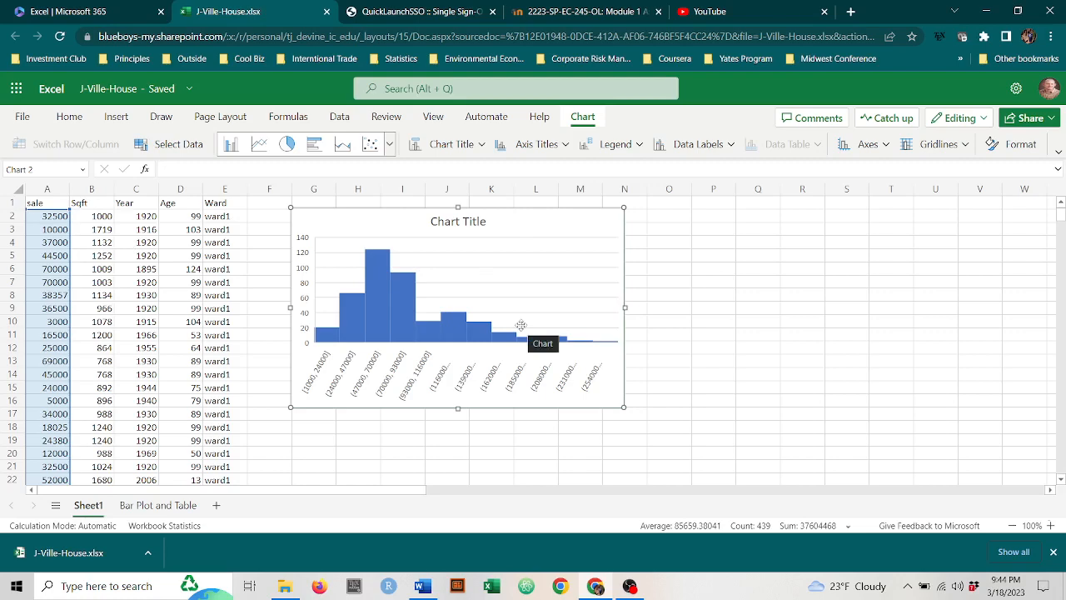
# - Change the histogram's chart title to "Histogram for Sales Price"
pyautogui.click(486, 147)
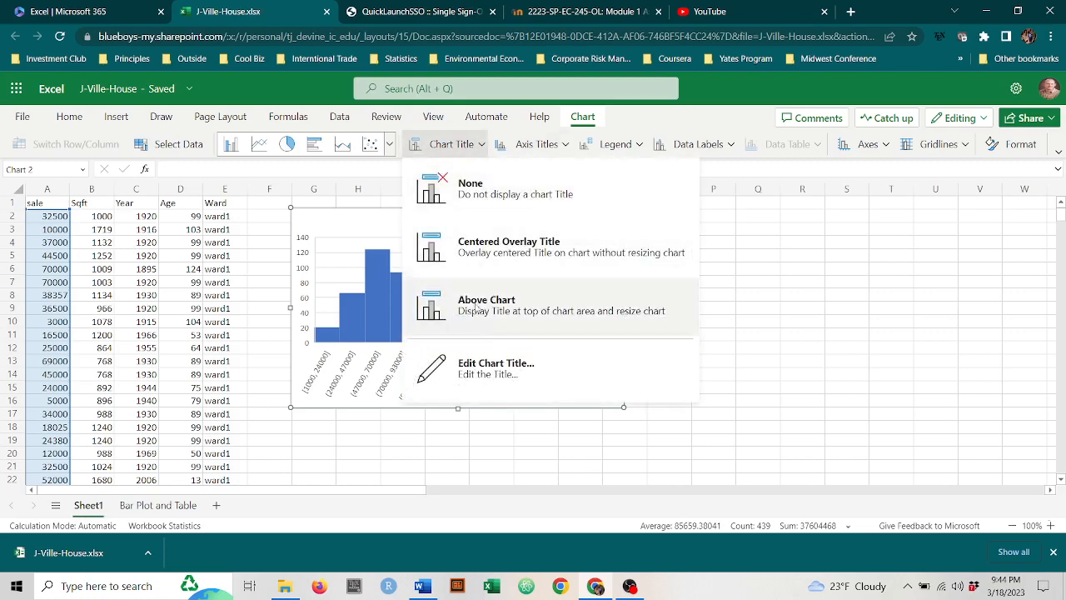
pyautogui.click(473, 361)
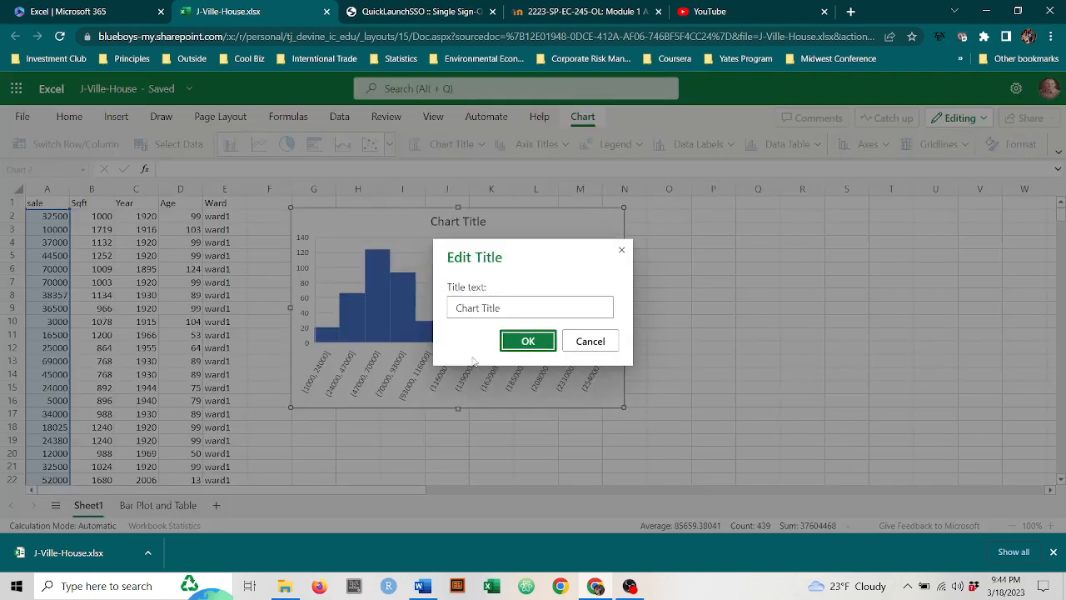
pyautogui.click(528, 304)
pyautogui.hotkey('ctrl', 'shift', 'Left')
pyautogui.hotkey('ctrl', 'shift', 'Left')
pyautogui.write('Hi')
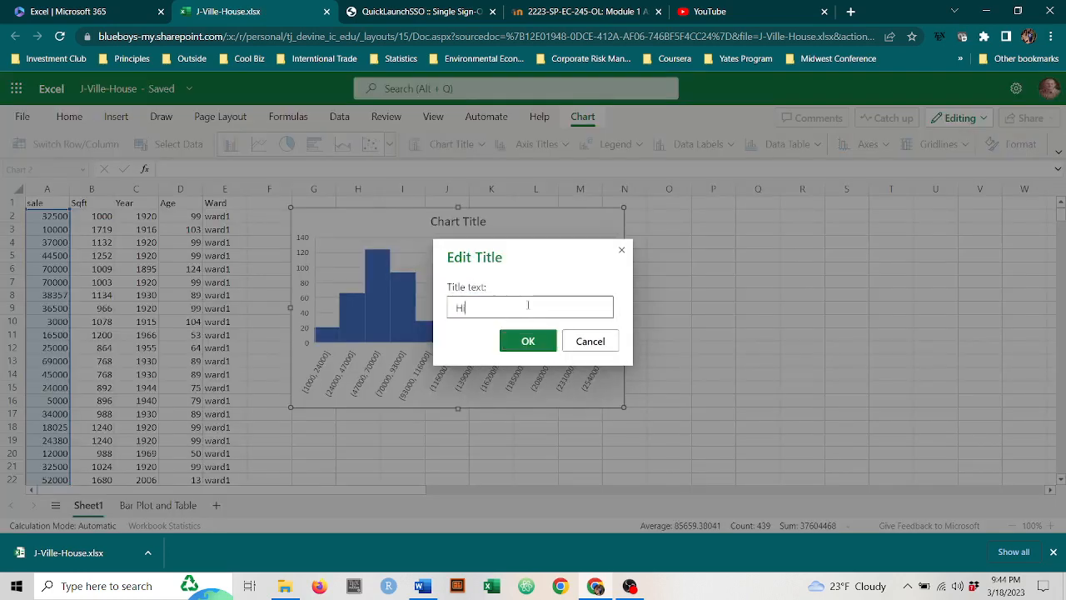
pyautogui.write('stogram for Sales Price')
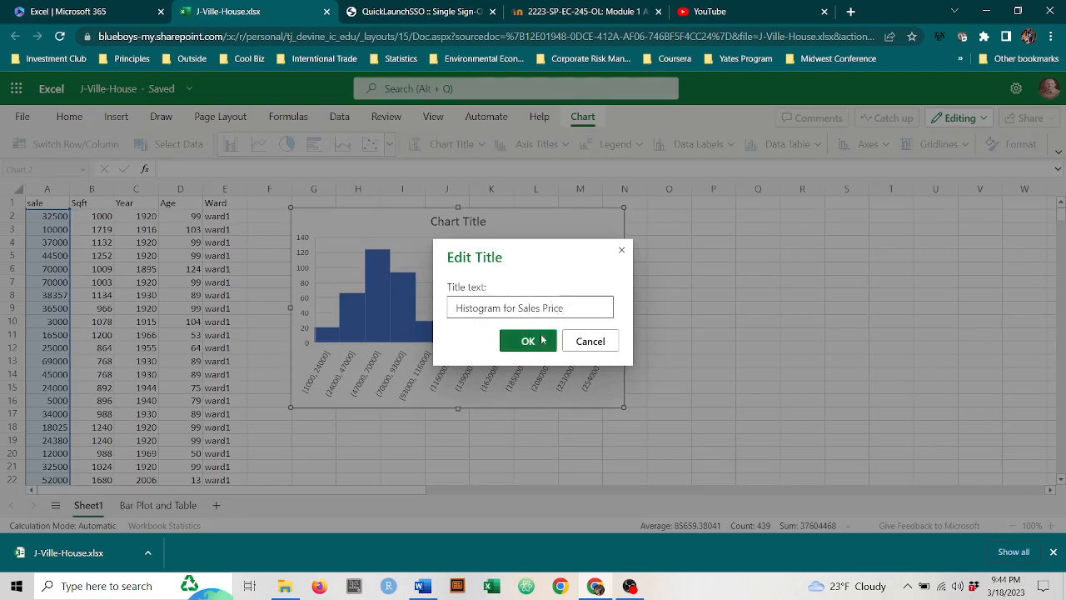
pyautogui.click(542, 340)
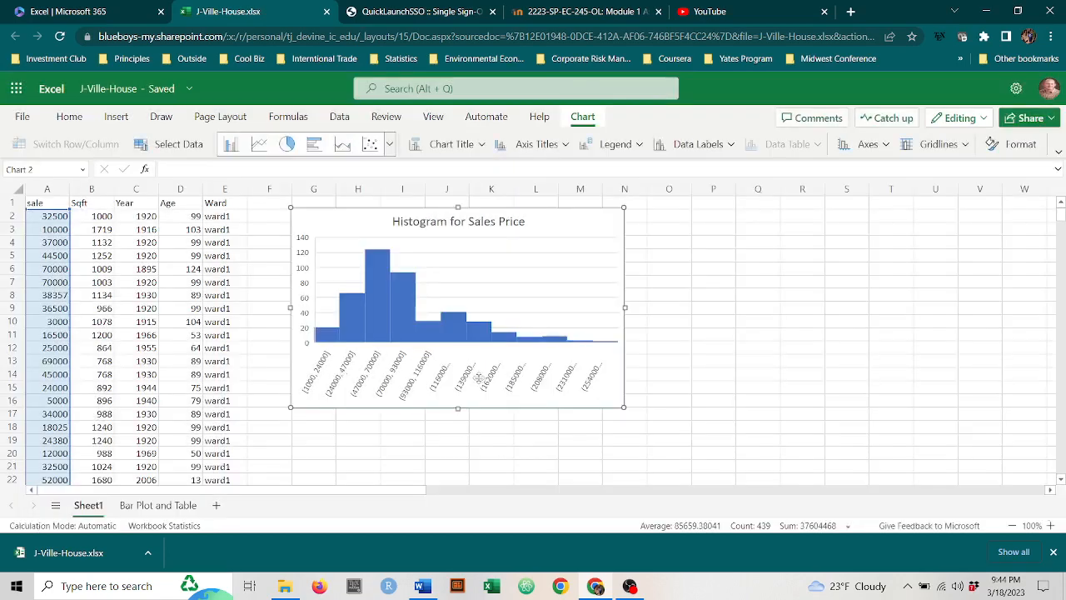
# - Title the histogram's primary horizontal axis "Sales Price"
pyautogui.click(565, 147)
pyautogui.moveTo(564, 177)
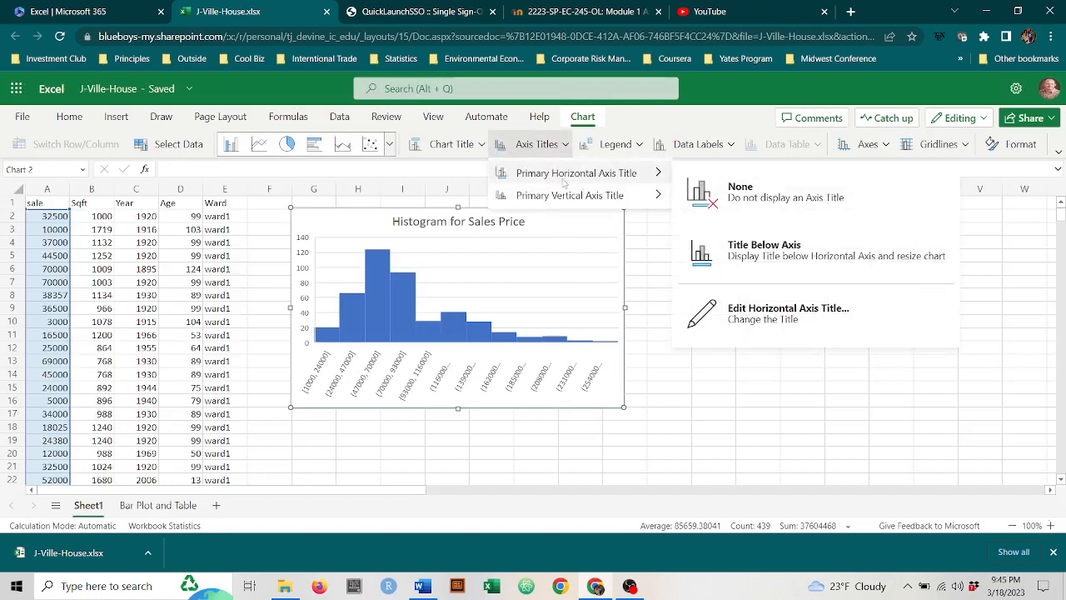
pyautogui.click(769, 309)
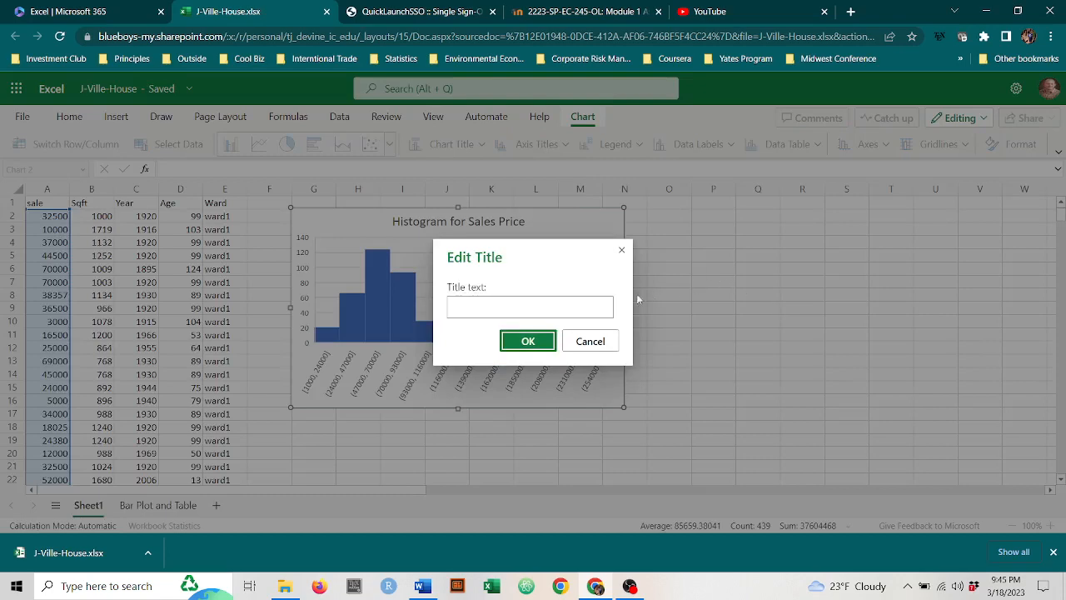
pyautogui.click(597, 305)
pyautogui.write('Sales Price')
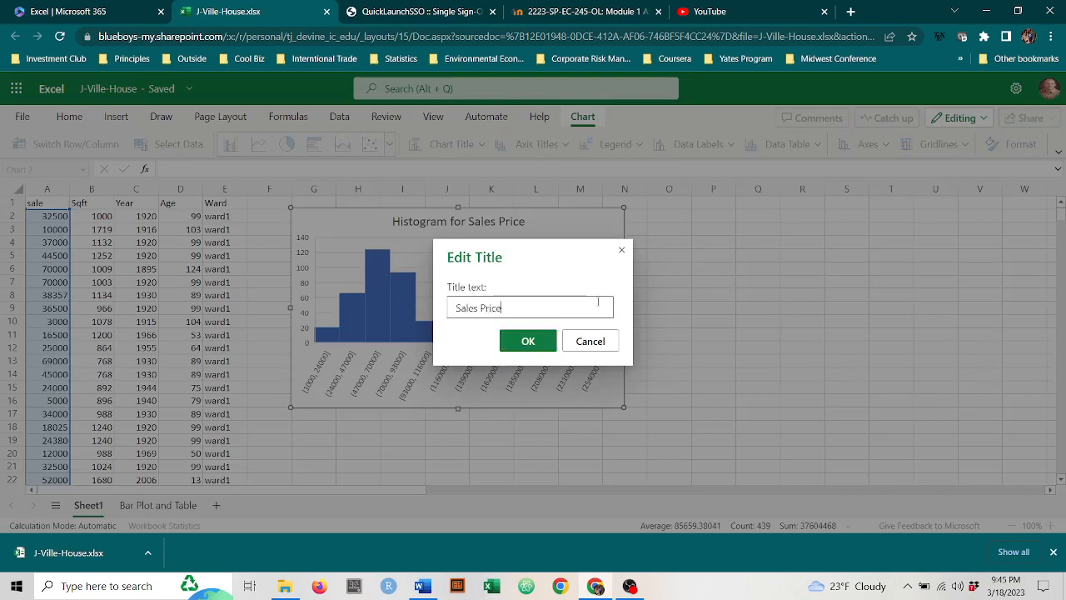
pyautogui.press('Return')
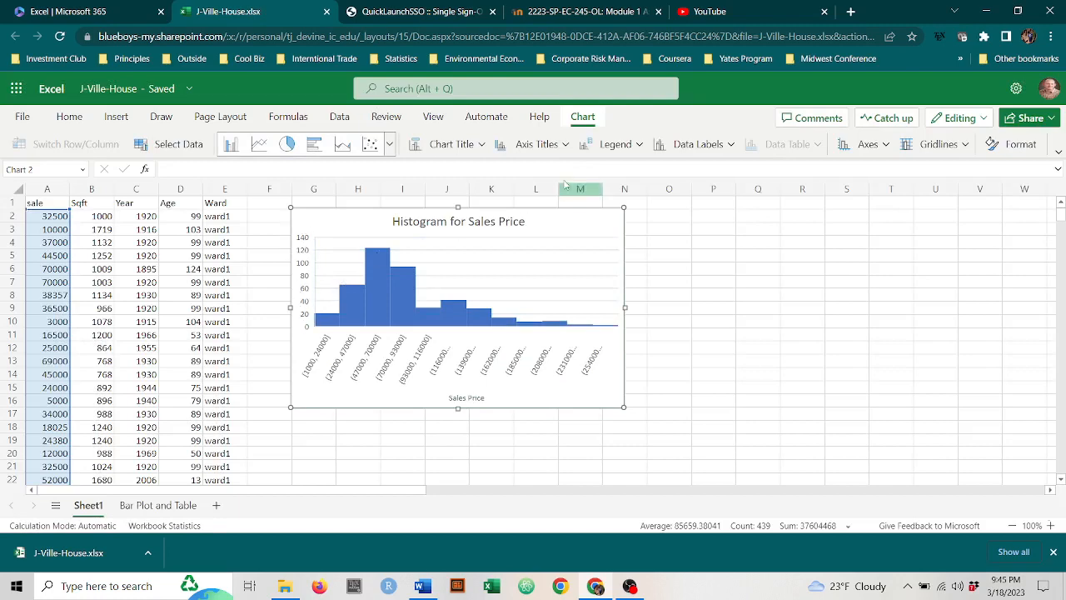
# - Title the histogram's primary vertical axis "Frequency", then move the chart slightly lower on the sheet and deselect it
pyautogui.click(566, 147)
pyautogui.moveTo(583, 195)
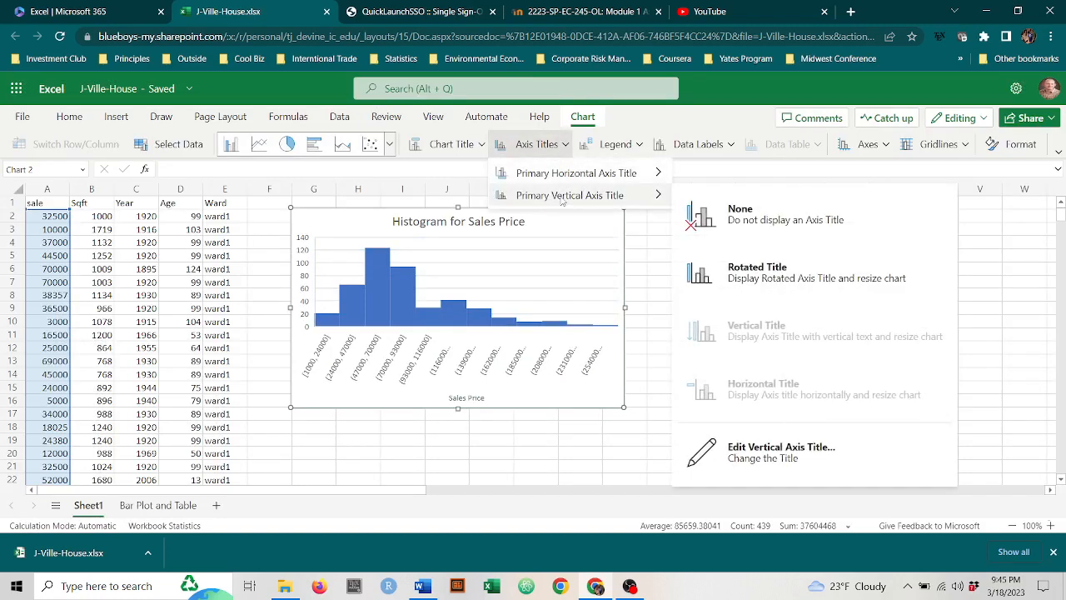
pyautogui.click(748, 449)
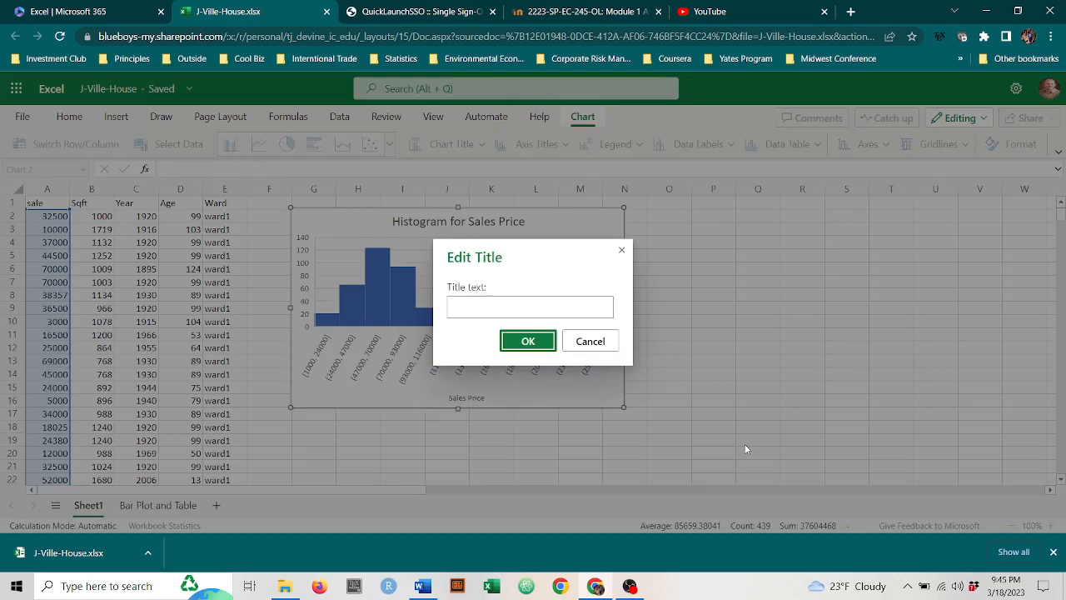
pyautogui.click(598, 307)
pyautogui.write('F')
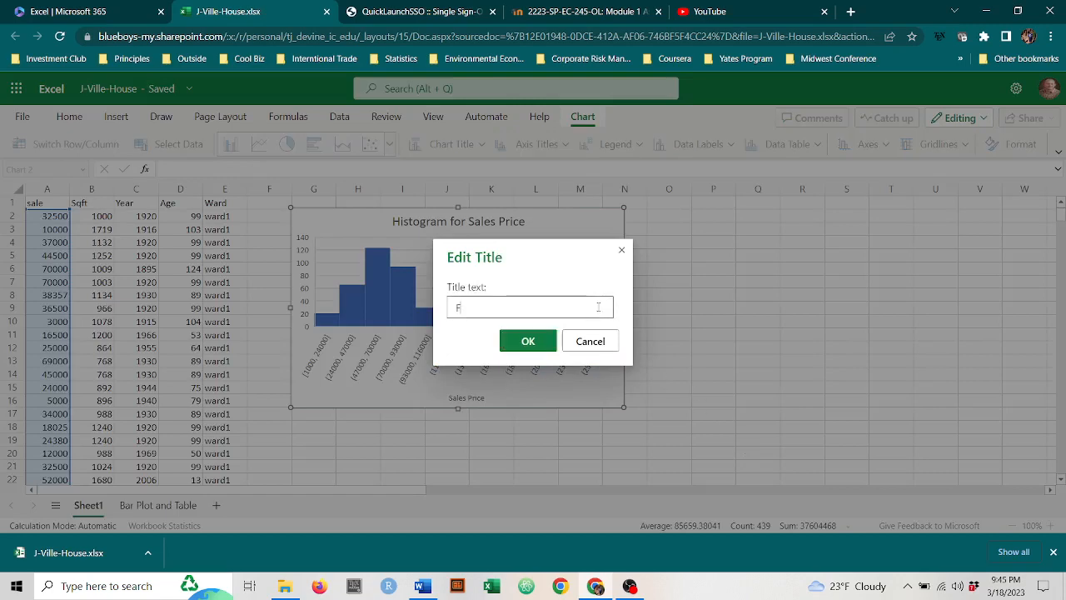
pyautogui.write('requency')
pyautogui.press('Return')
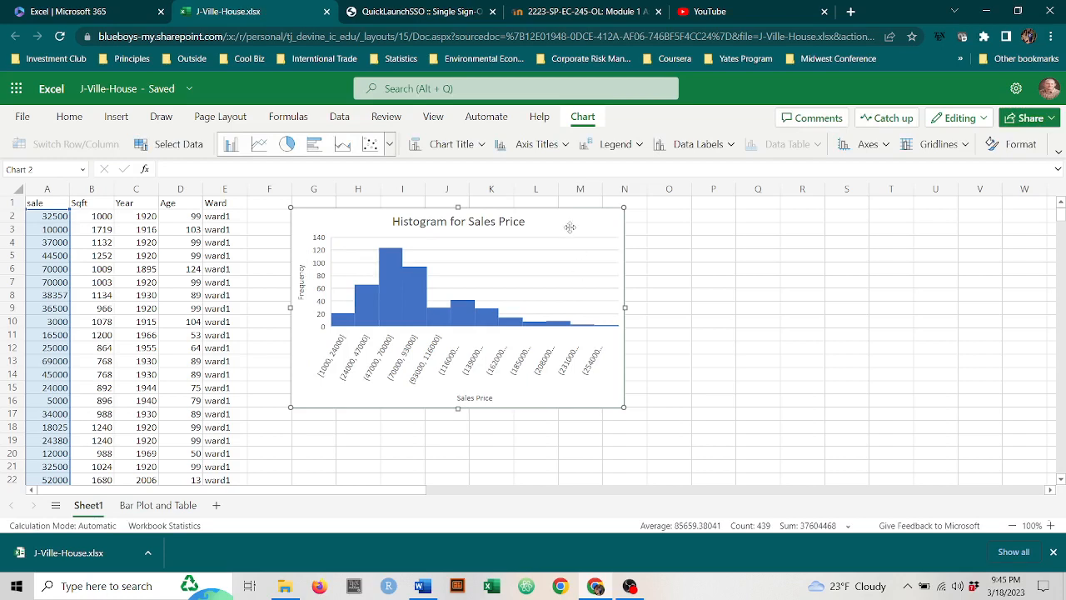
pyautogui.moveTo(569, 220); pyautogui.dragTo(560, 255)
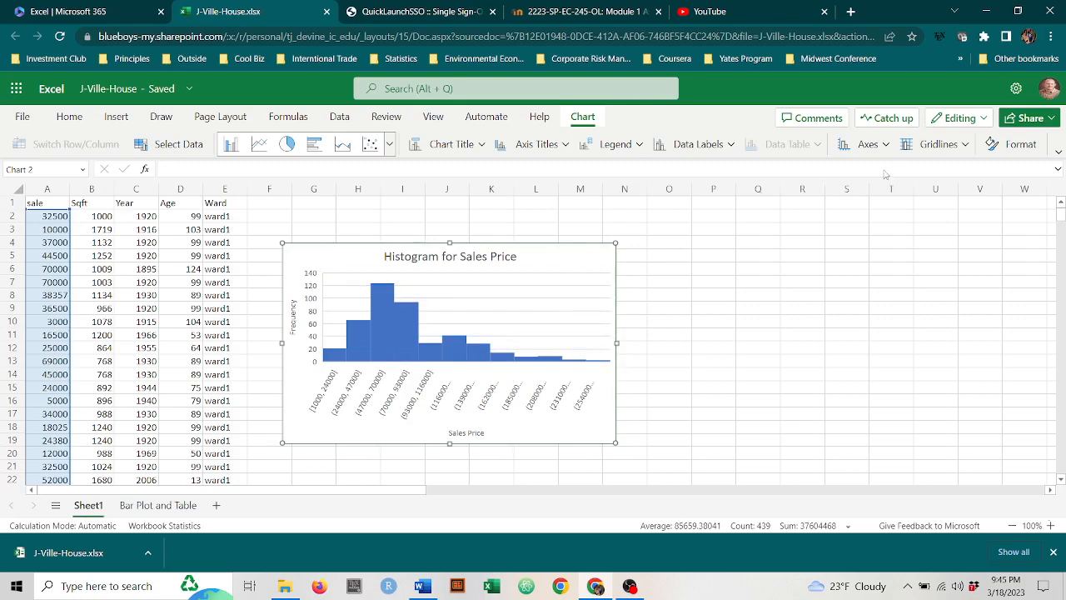
pyautogui.click(702, 256)
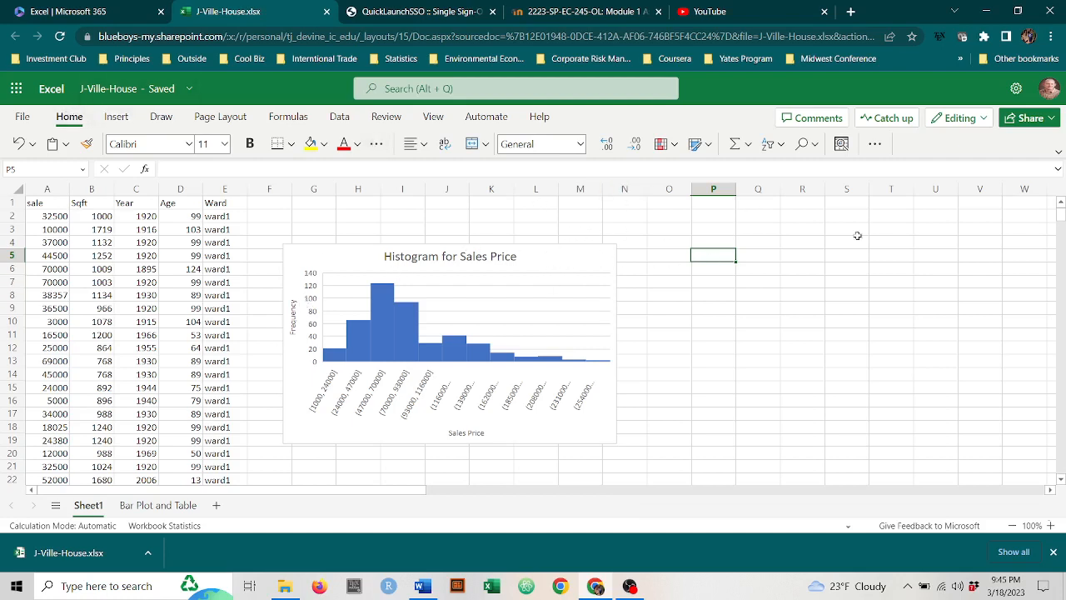
# - Open the formatting options for the sales price histogram and check its horizontal axis settings
pyautogui.click(543, 263)
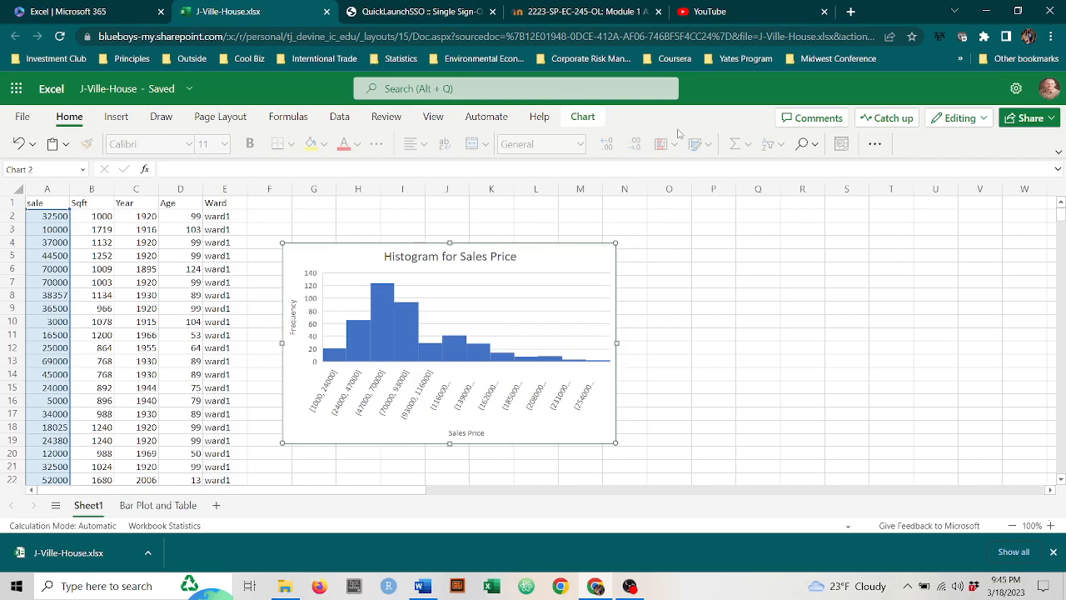
pyautogui.click(588, 120)
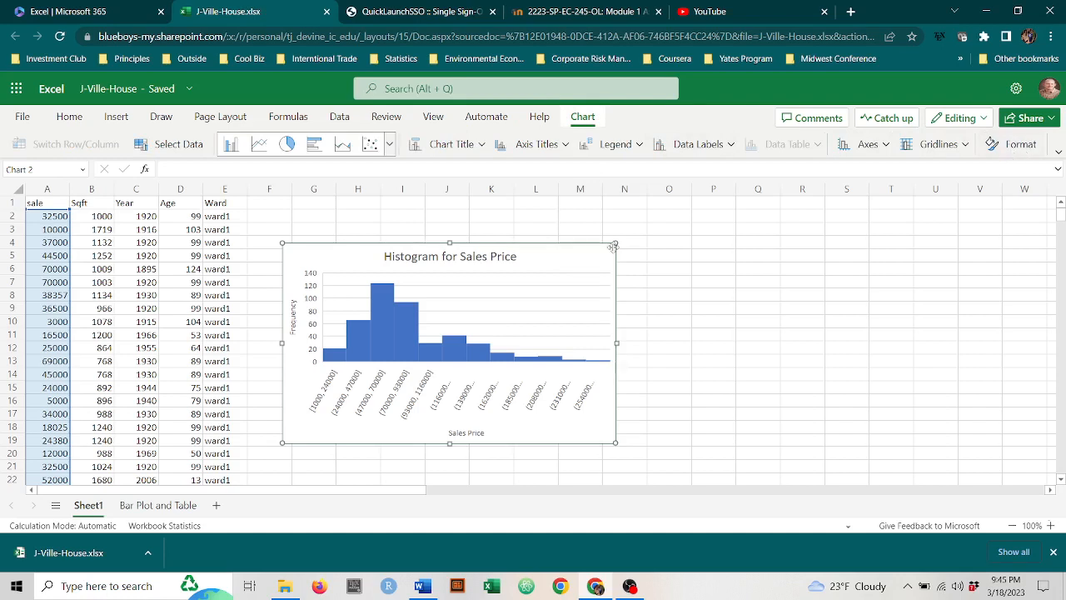
pyautogui.click(511, 313)
pyautogui.rightClick(511, 313)
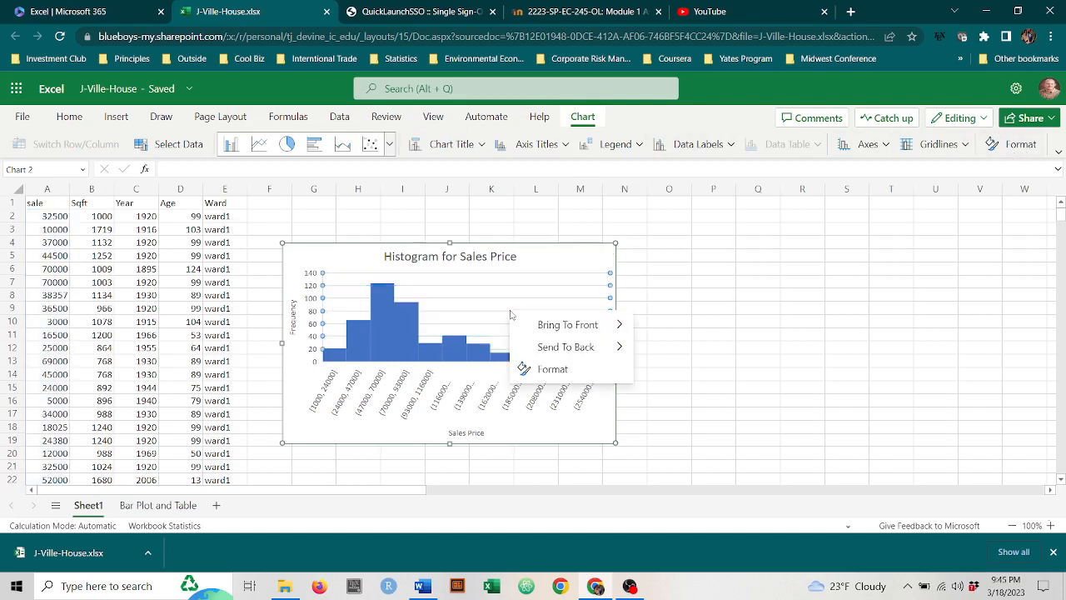
pyautogui.click(547, 374)
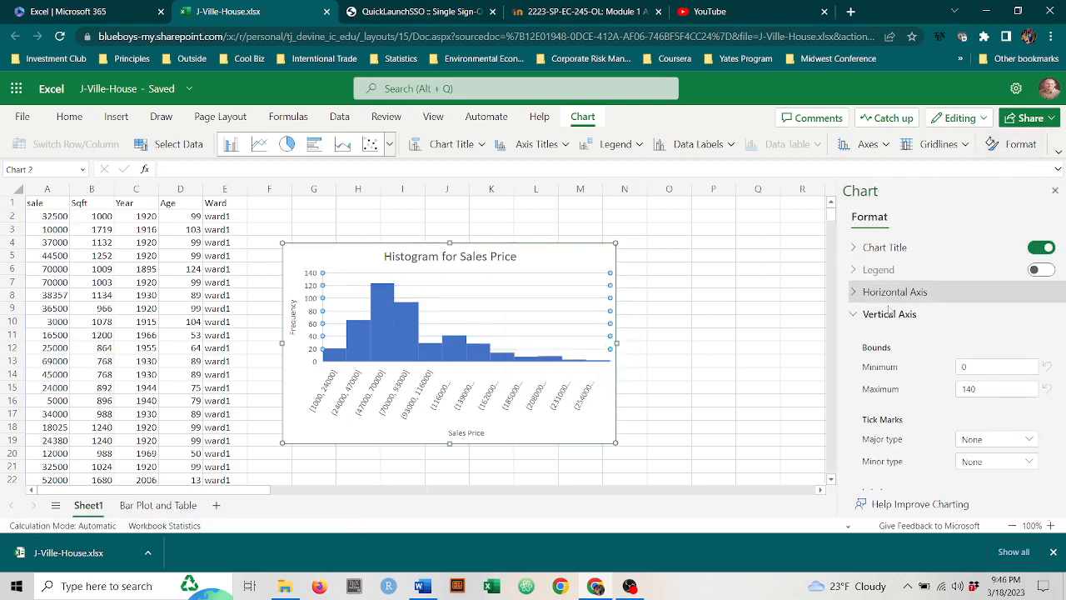
pyautogui.click(853, 316)
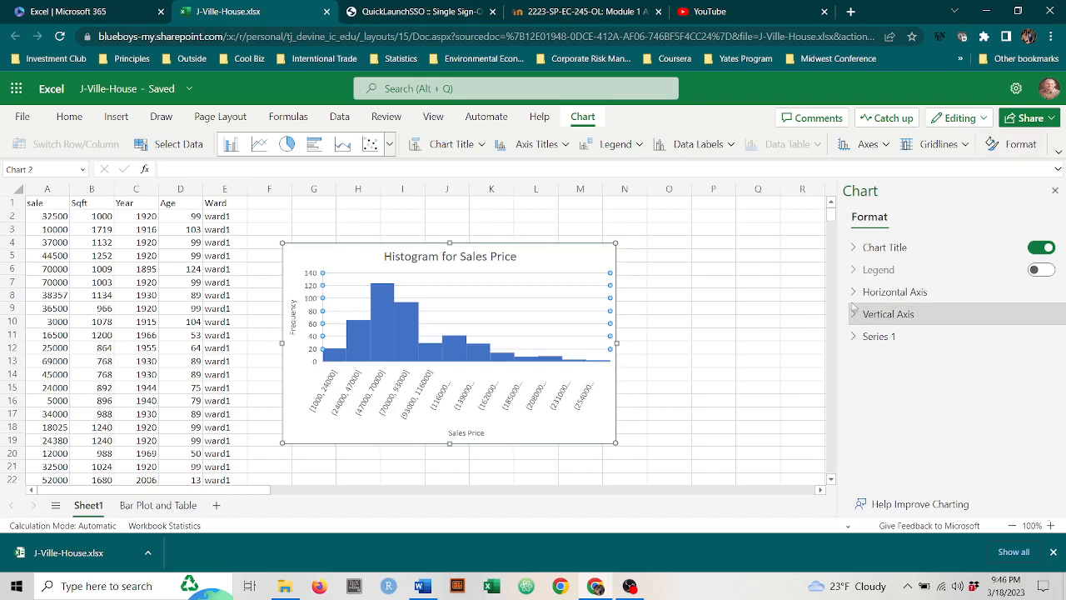
pyautogui.click(852, 294)
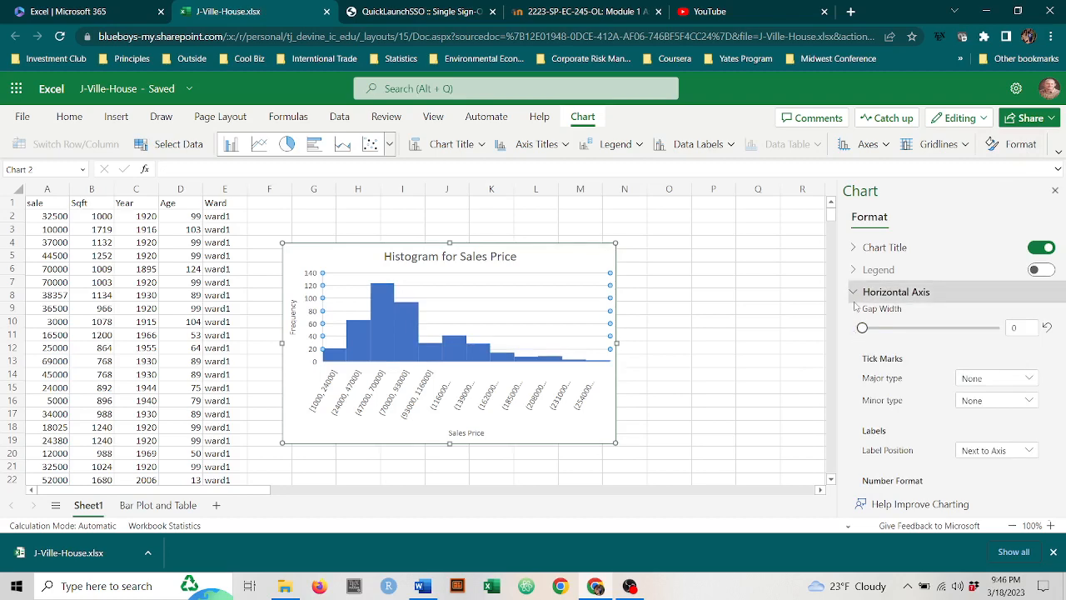
pyautogui.scroll(2, 885, 354)
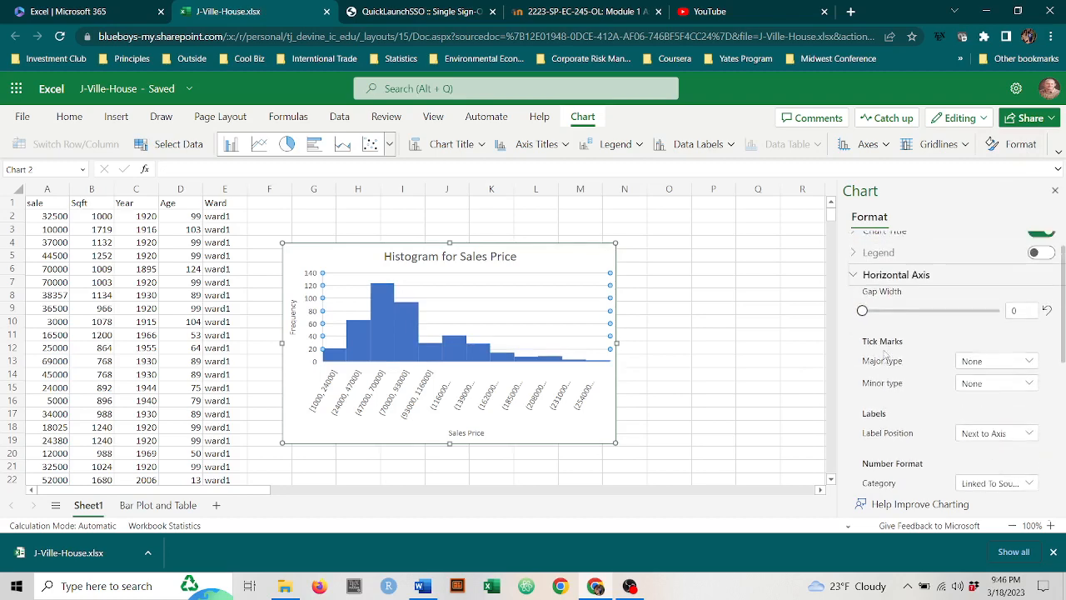
pyautogui.click(855, 291)
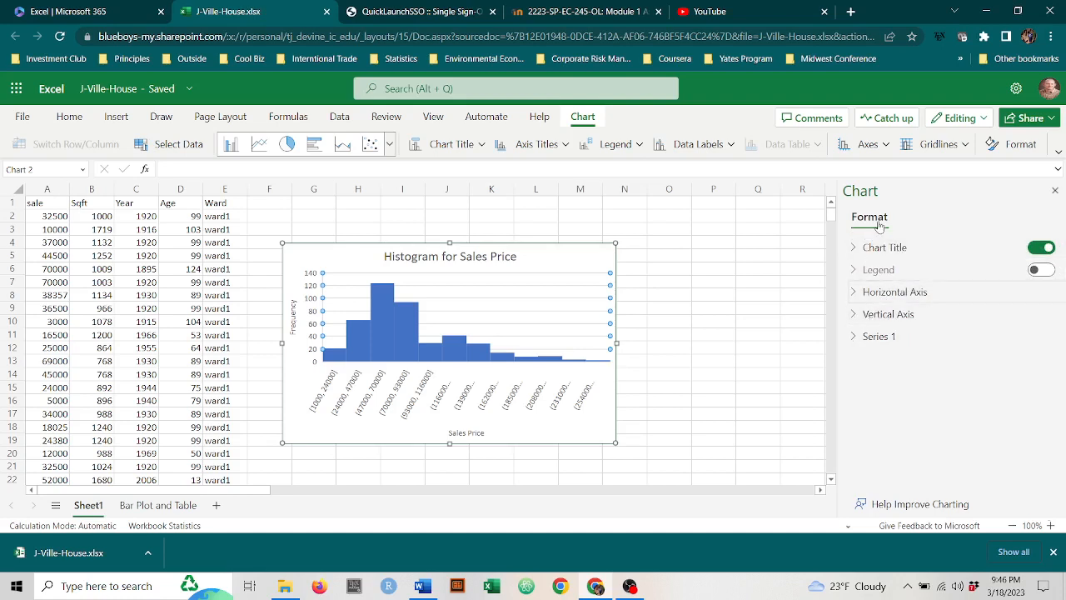
# - Set the histogram's Series 1 bins to be grouped by bin width, with a width of 50000
pyautogui.click(854, 338)
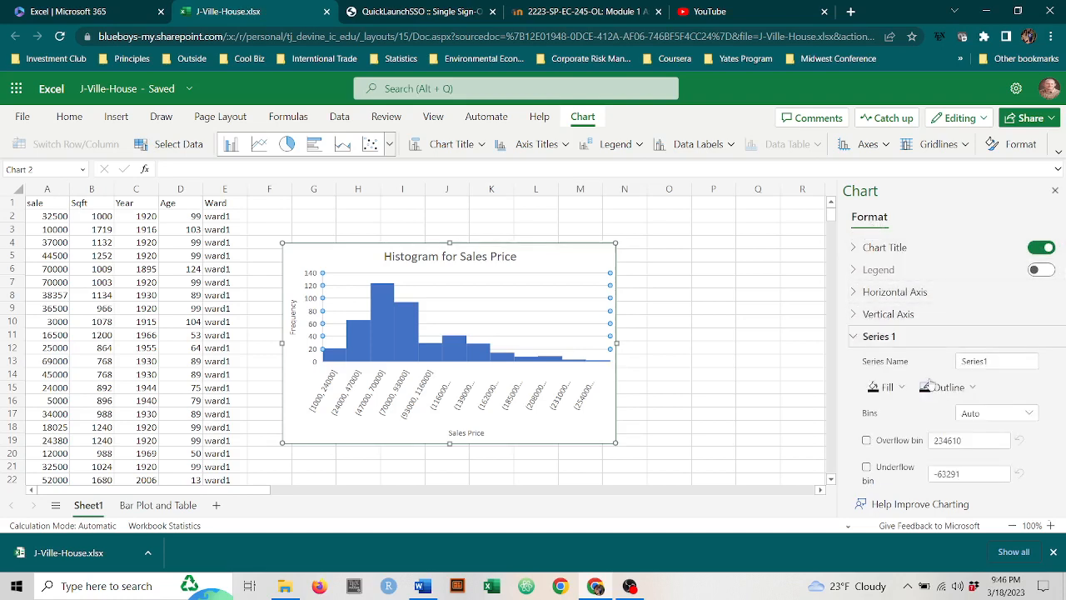
pyautogui.scroll(-1, 930, 383)
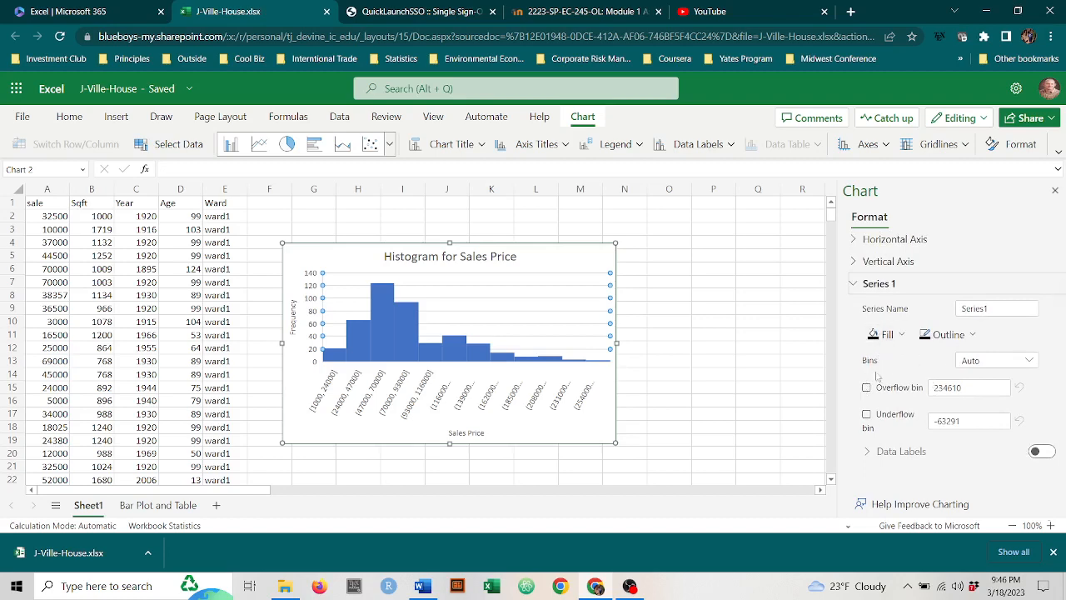
pyautogui.click(1030, 364)
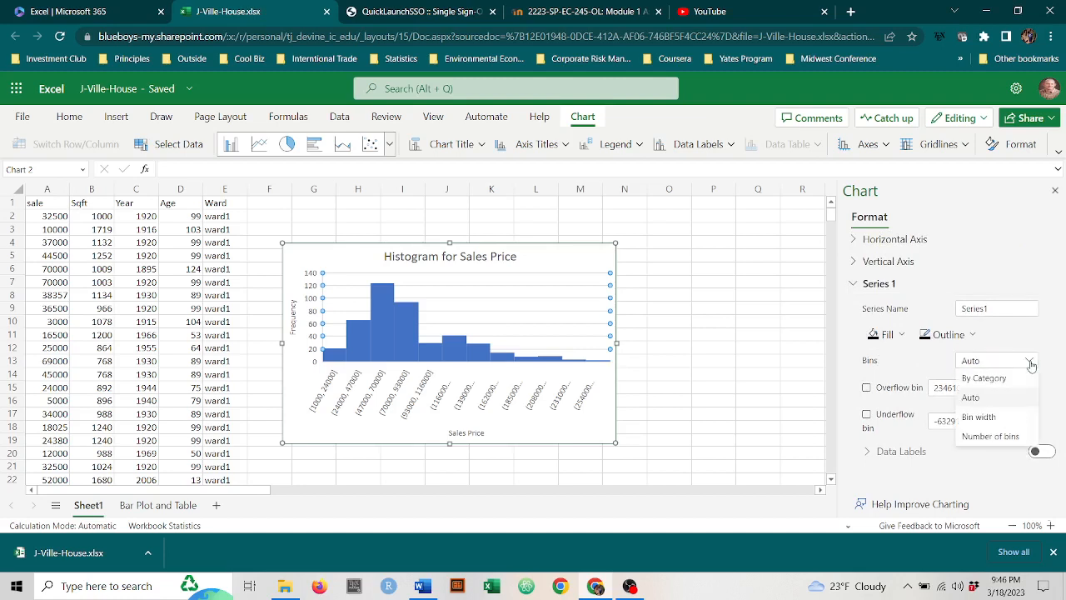
pyautogui.click(996, 416)
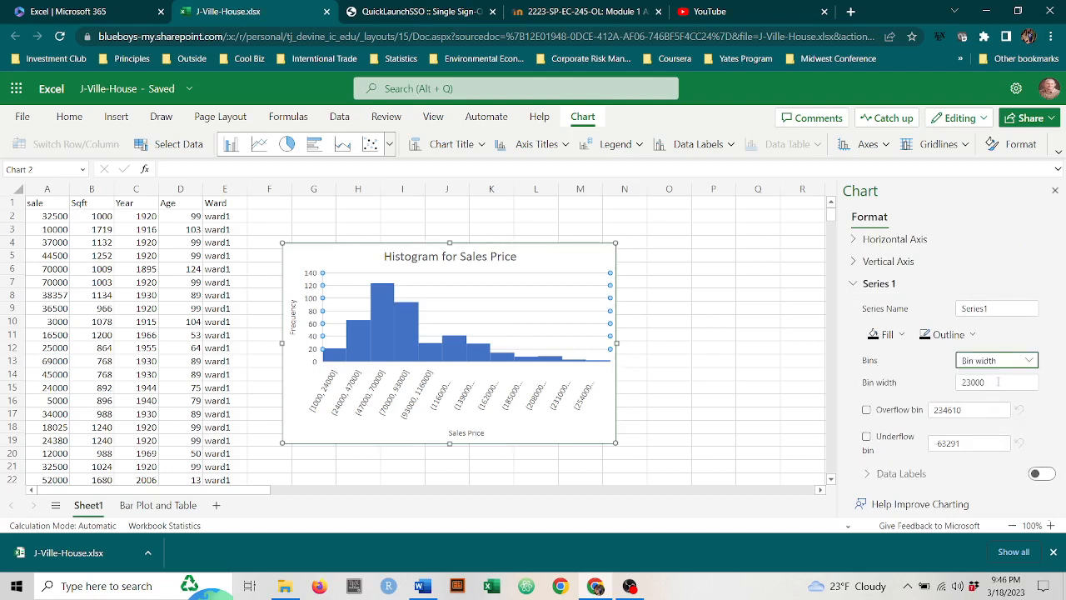
pyautogui.doubleClick(998, 381)
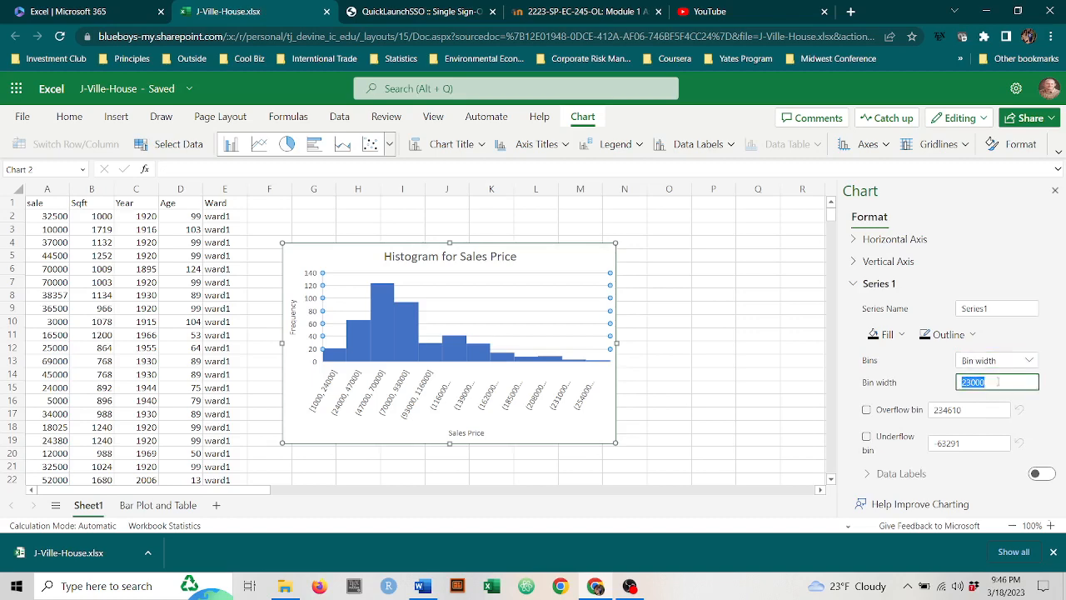
pyautogui.write('50000')
pyautogui.press('Return')
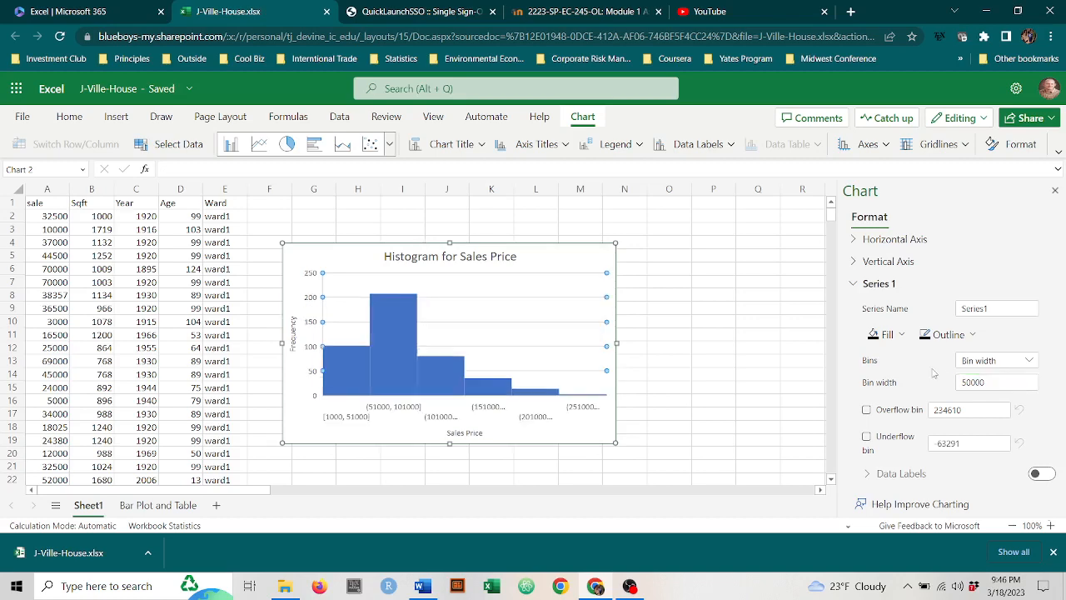
# - Deselect the histogram and close the chart formatting options
pyautogui.scroll(-1, 912, 385)
pyautogui.click(912, 385)
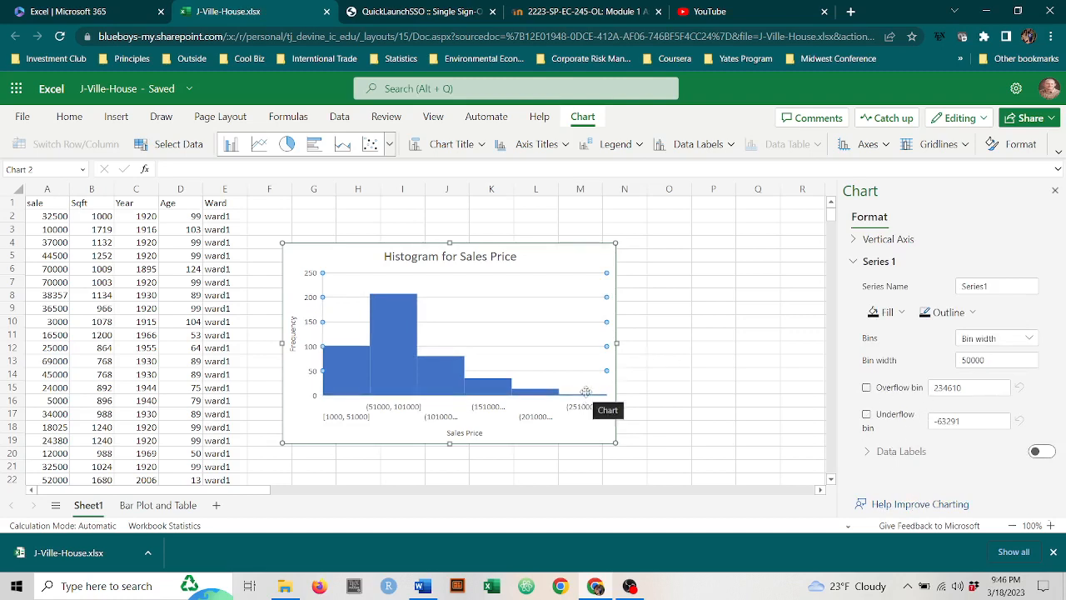
pyautogui.click(674, 251)
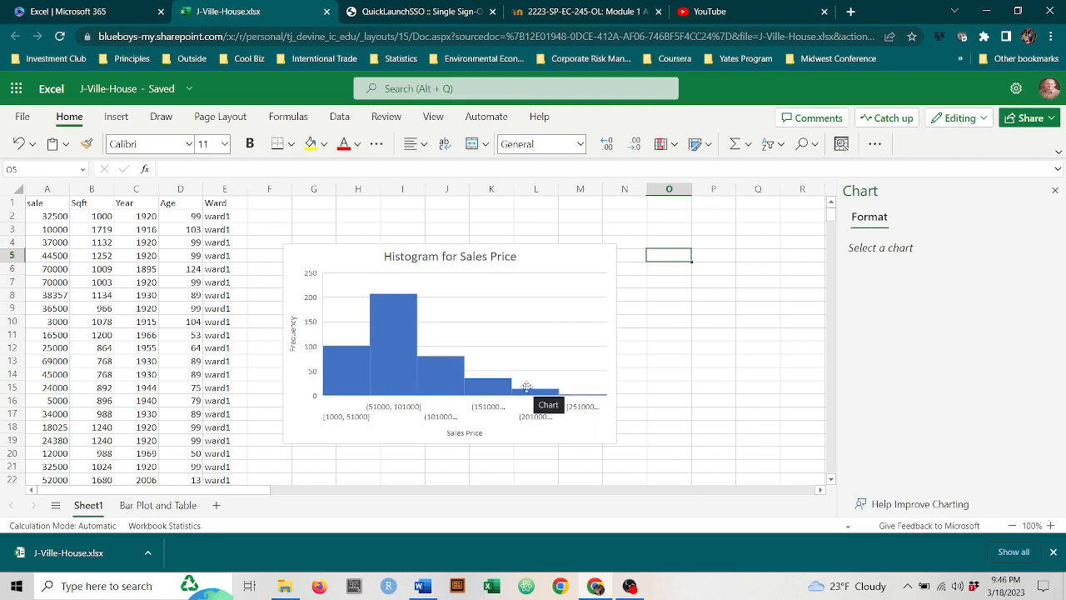
pyautogui.click(690, 273)
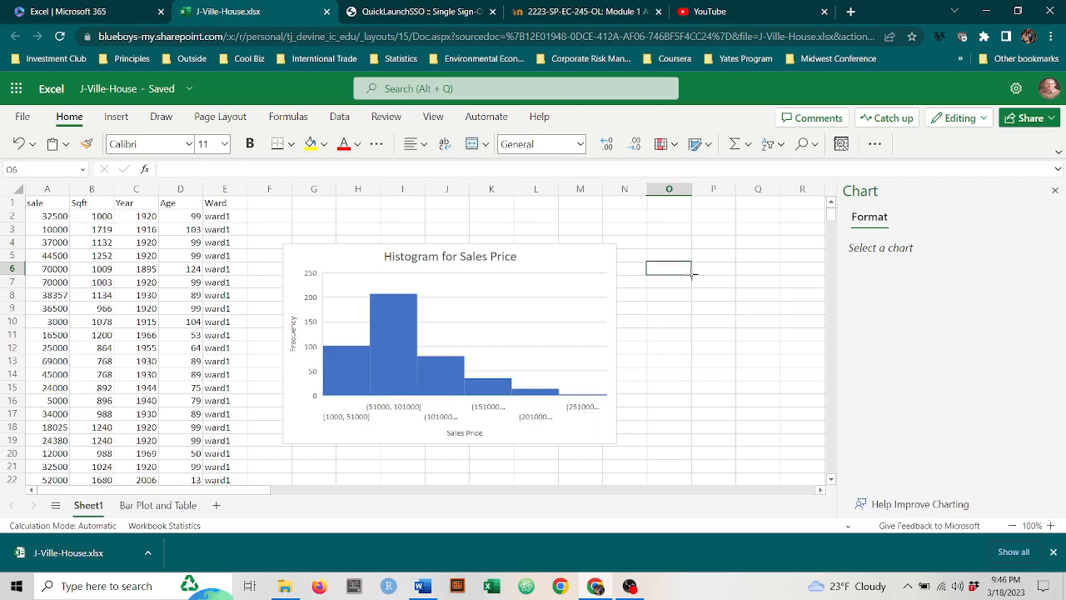
pyautogui.click(1055, 190)
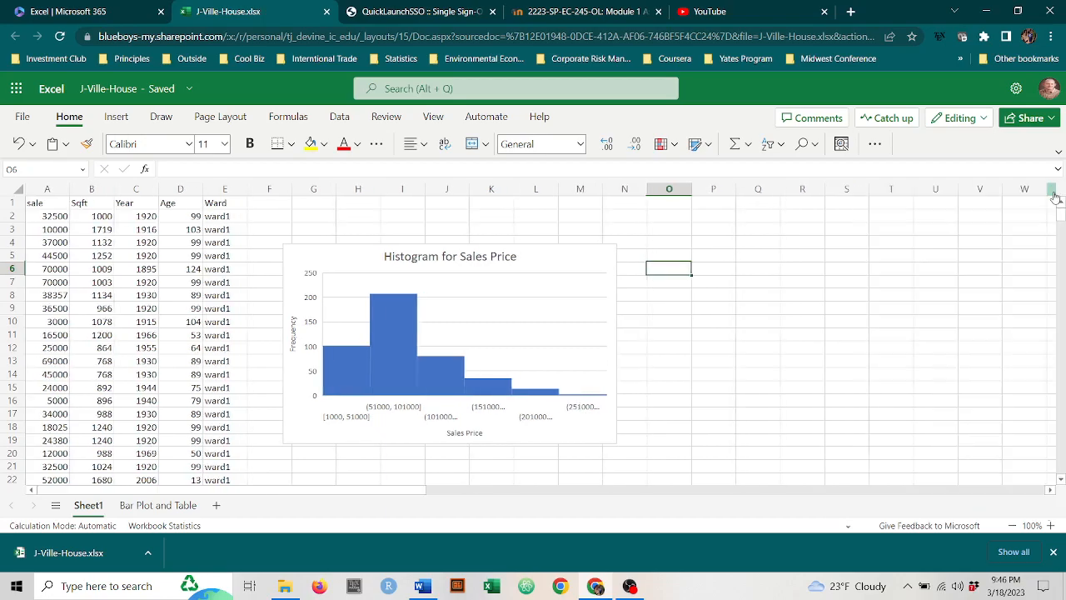
# - Switch to the Module 1 Assignment document in Word, read the histogram question and the ones after it, and return to the J-Ville-House workbook
pyautogui.press('super+Tab')
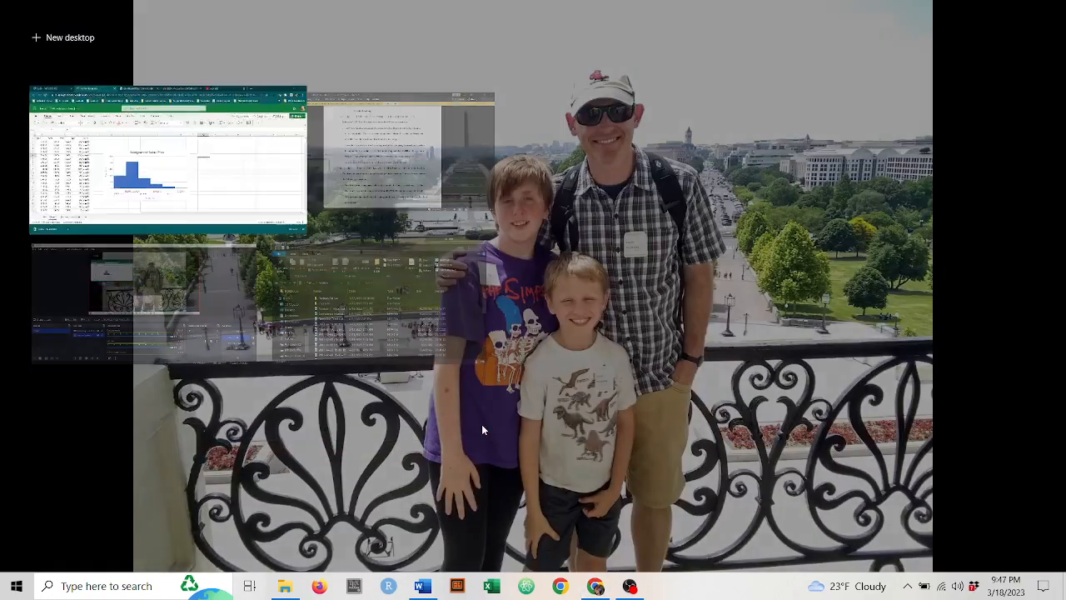
pyautogui.click(348, 196)
pyautogui.scroll(-2, 484, 279)
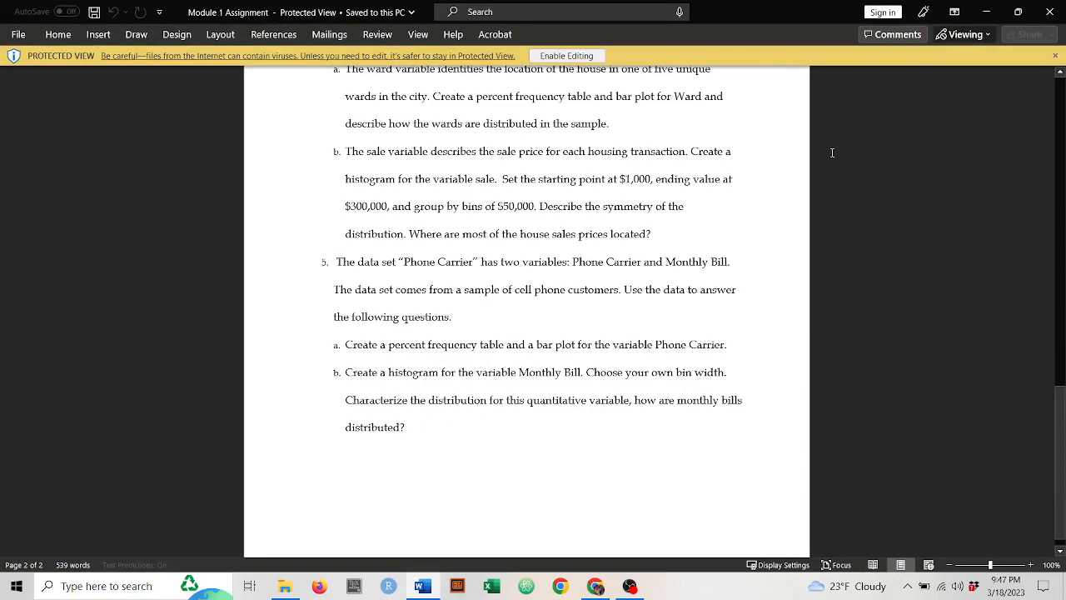
pyautogui.press('super+Tab')
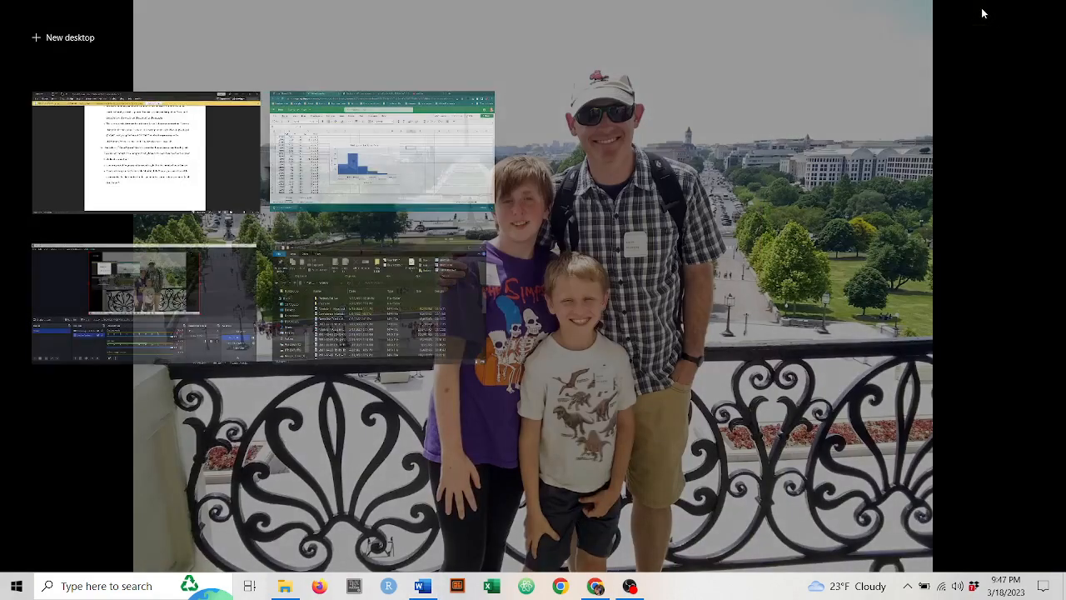
pyautogui.click(330, 208)
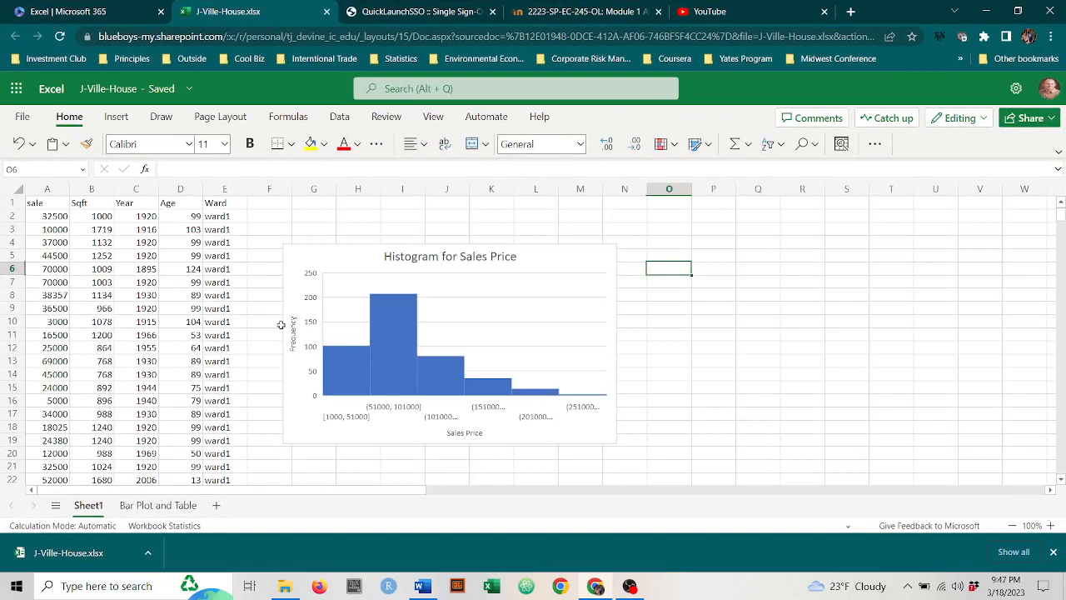
# - Move the sales price histogram slightly up and farther from the data columns, then deselect it
pyautogui.click(313, 260)
pyautogui.moveTo(315, 257); pyautogui.dragTo(360, 238)
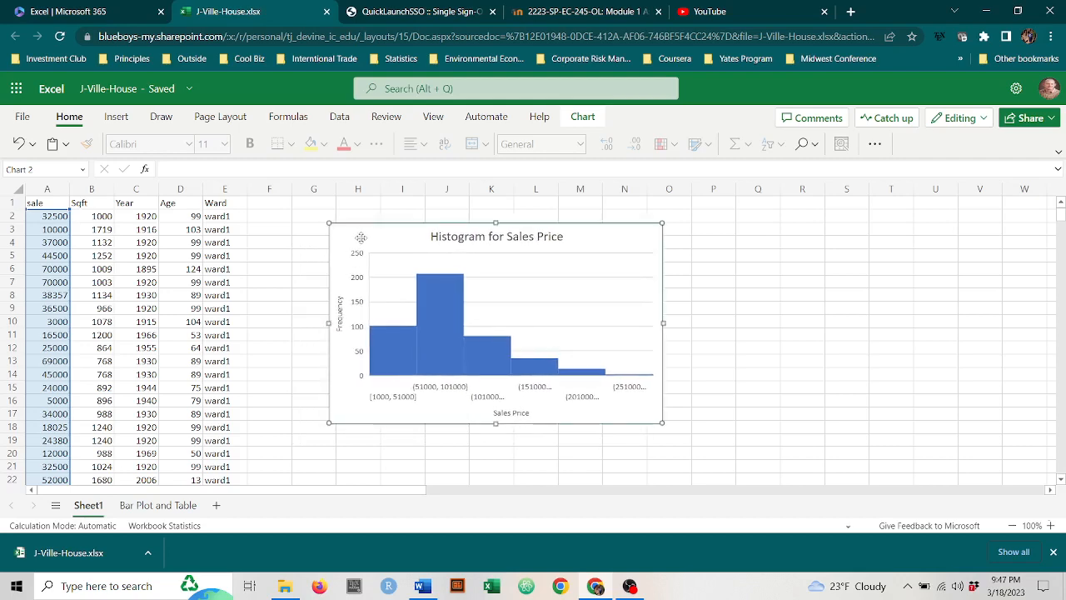
pyautogui.click(250, 229)
pyautogui.click(628, 586)
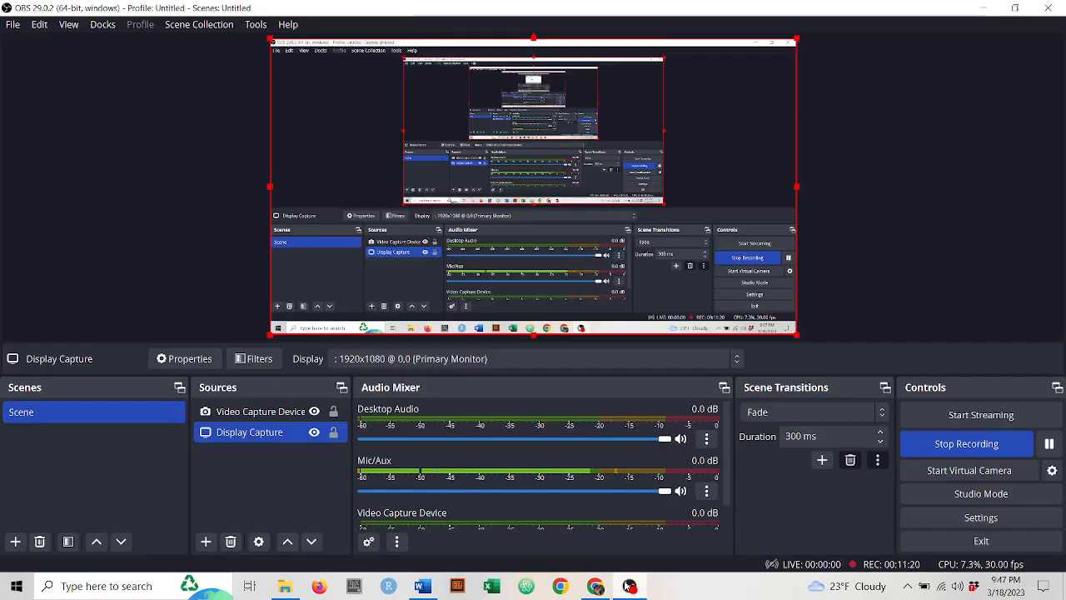